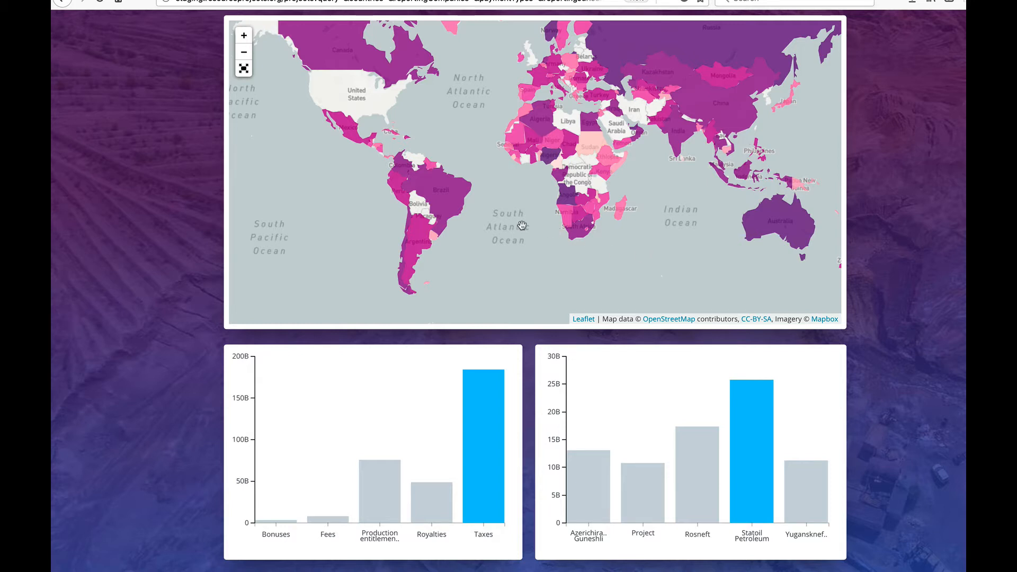
- Inspect the world map in the browser's developer tools and select the leaflet-zoom-animated svg element that contains its paths
right_click(447, 202)
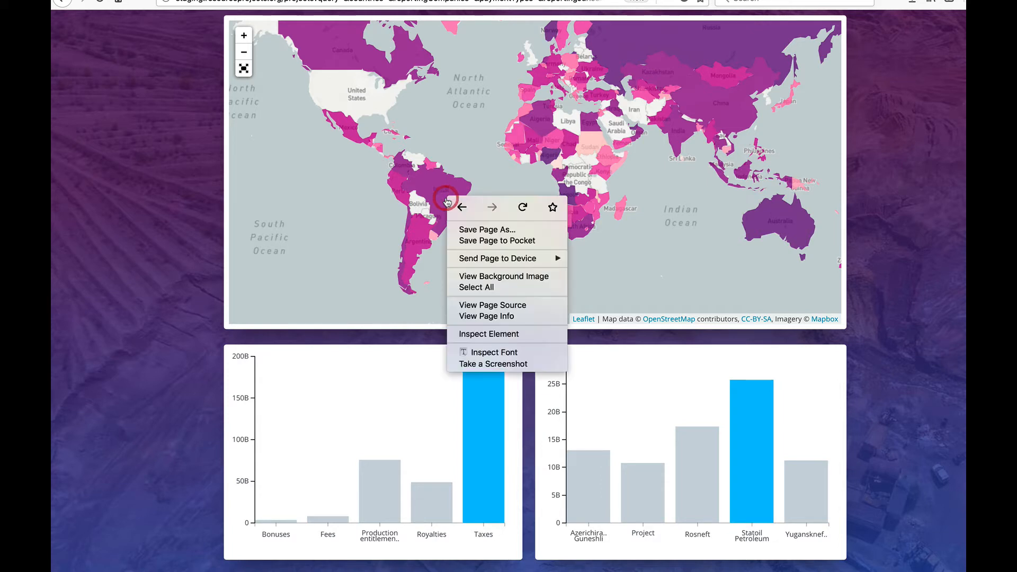
click(511, 333)
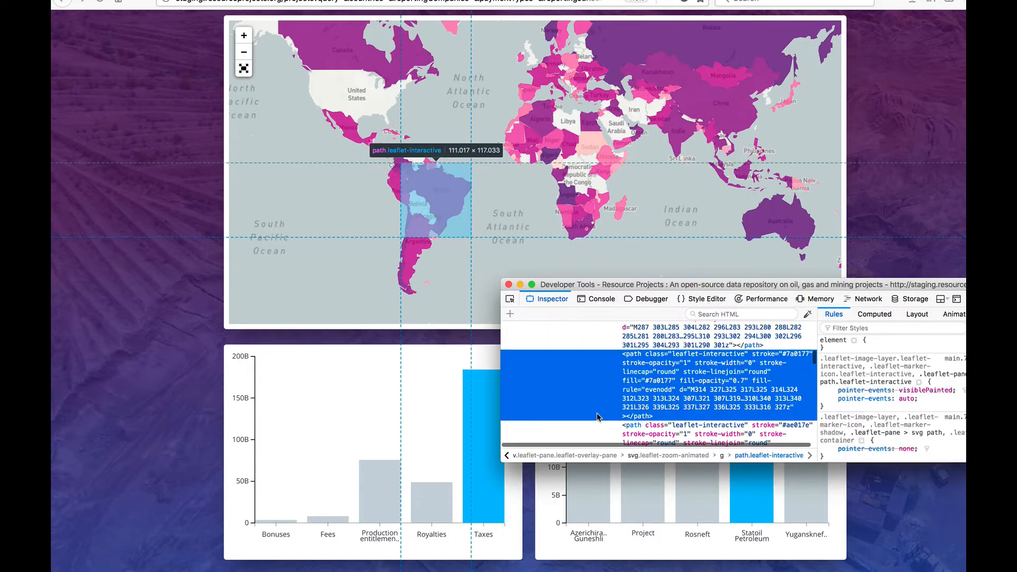
scroll(660, 407, up, 10)
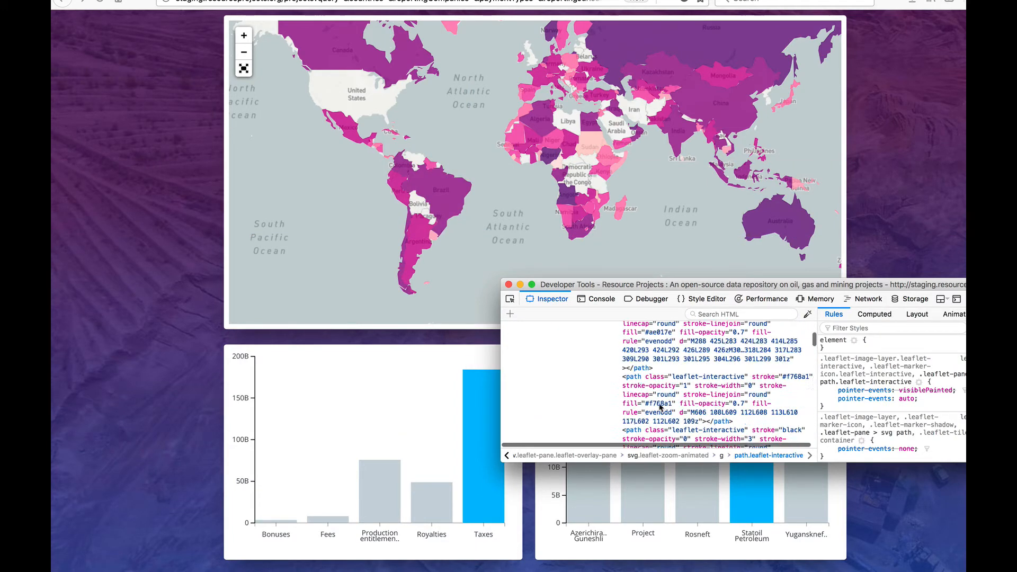
scroll(660, 407, up, 5)
scroll(659, 406, down, 5)
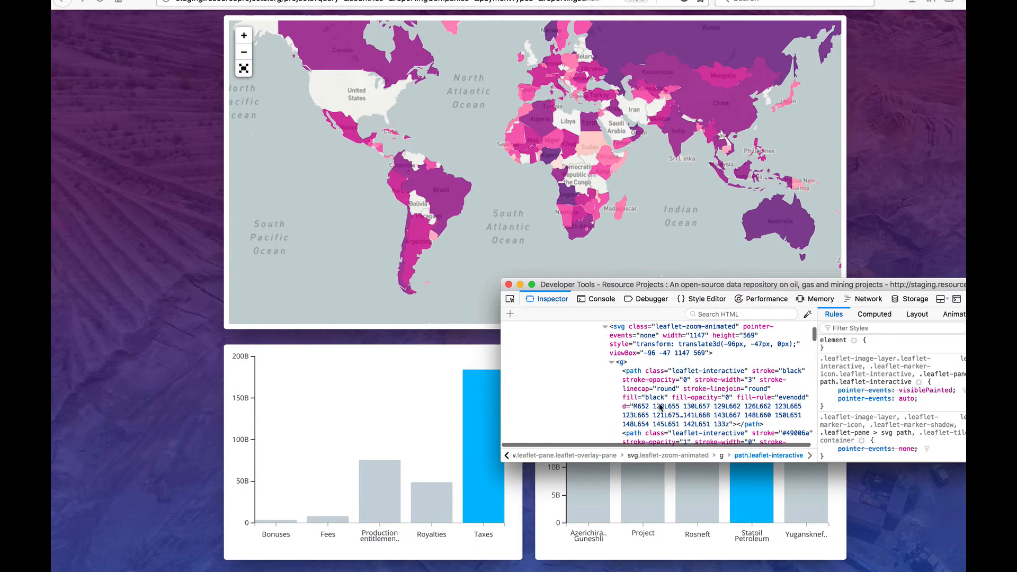
scroll(657, 404, up, 1)
click(660, 356)
- Open the selected svg element for editing as HTML and copy its entire code
right_click(662, 357)
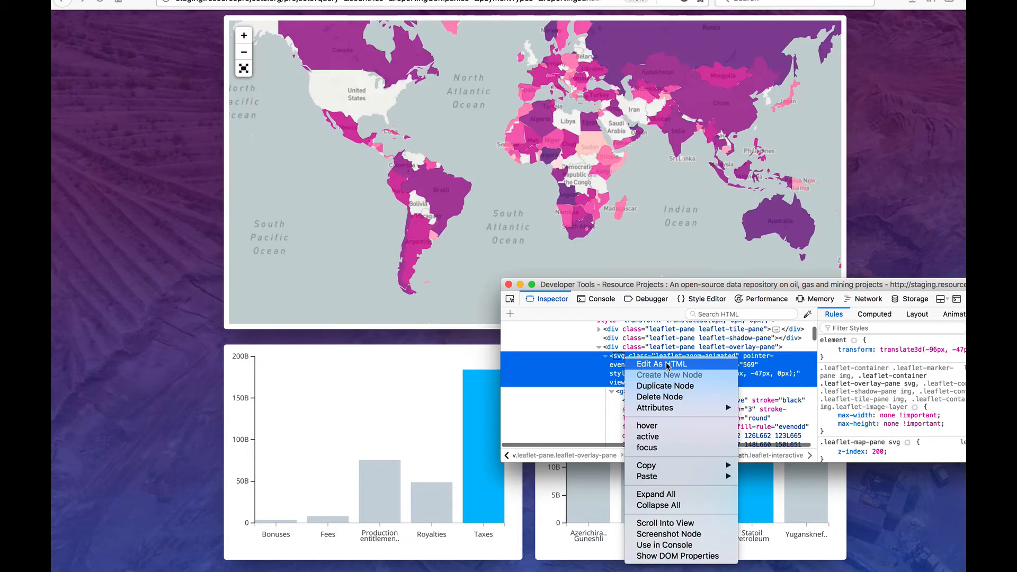
click(681, 370)
key(super+a)
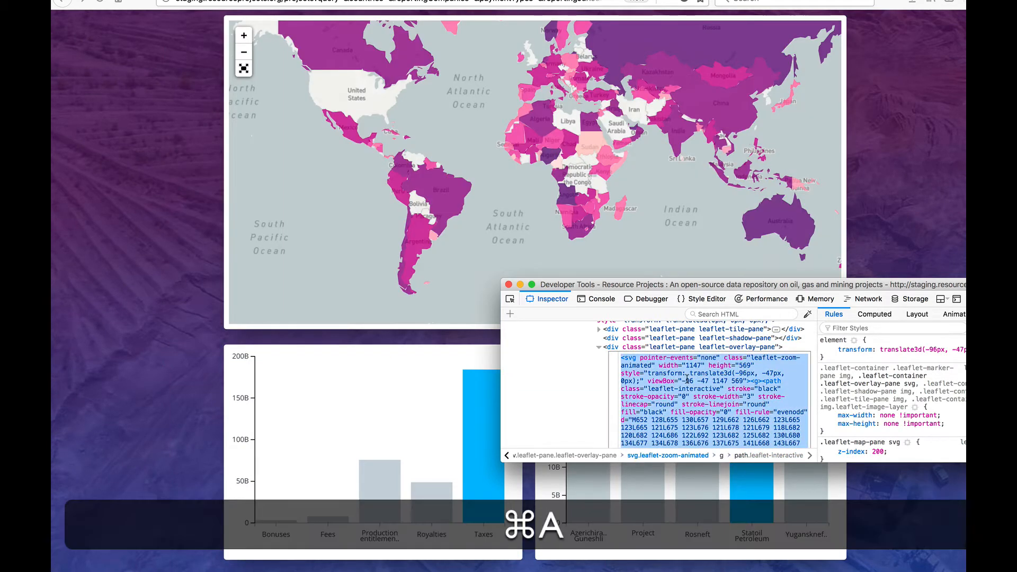
key(super+c)
- Switch to Sublime Text, paste the copied SVG code and save it to the Desktop as map.svg
key(super+space)
text(sublime)
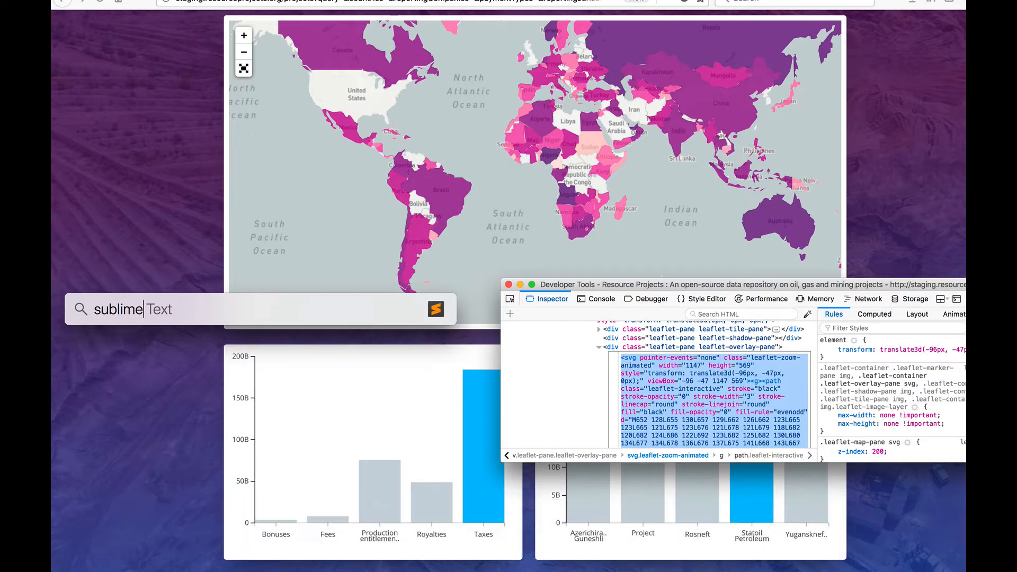
key(Return)
key(super+v)
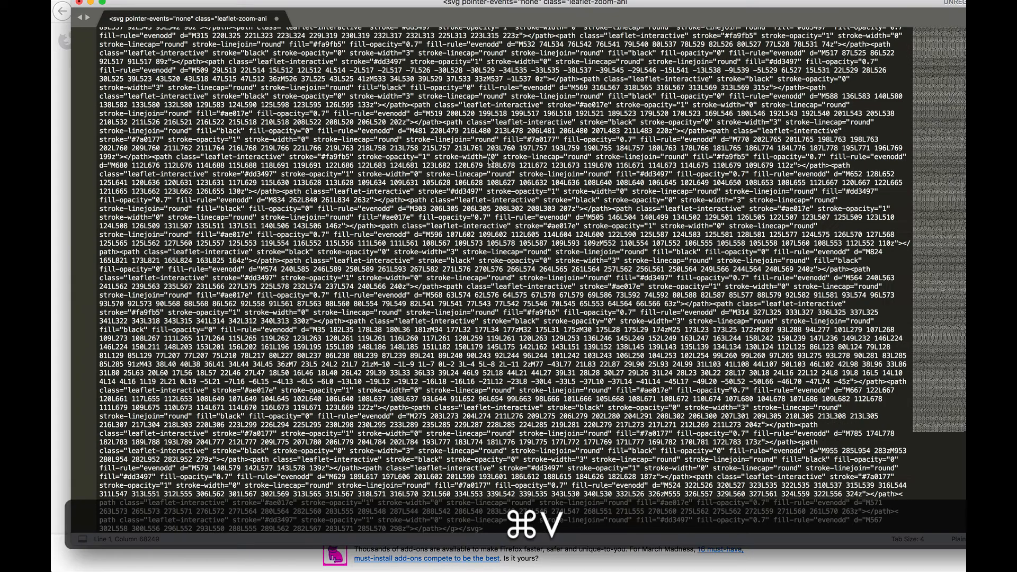
key(super+s)
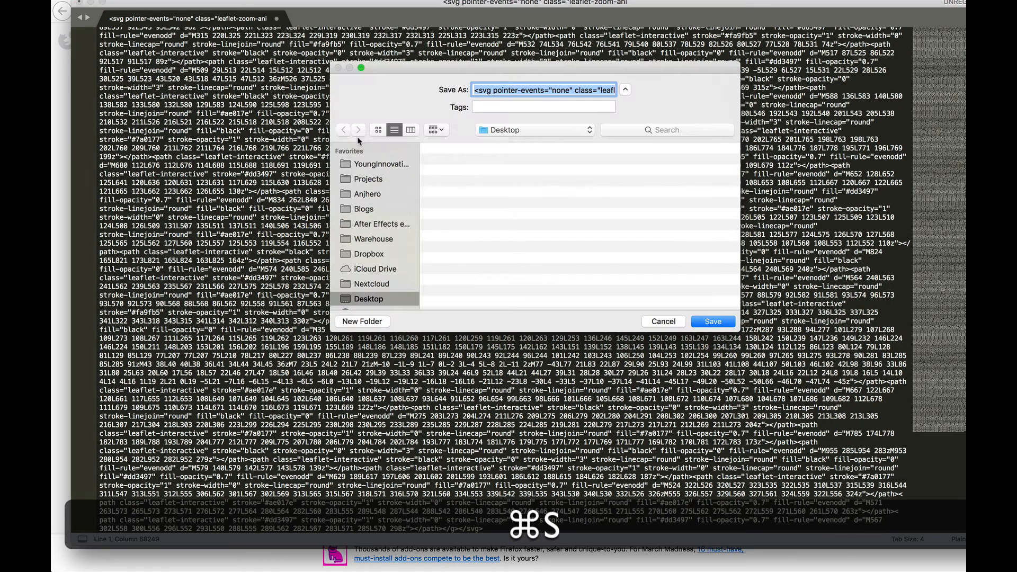
text(map.svg)
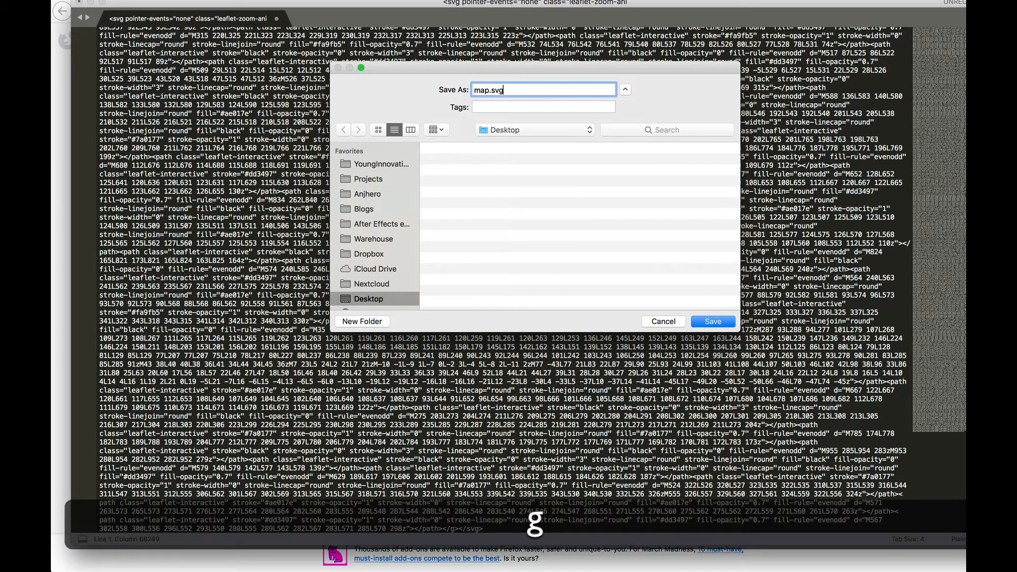
key(Return)
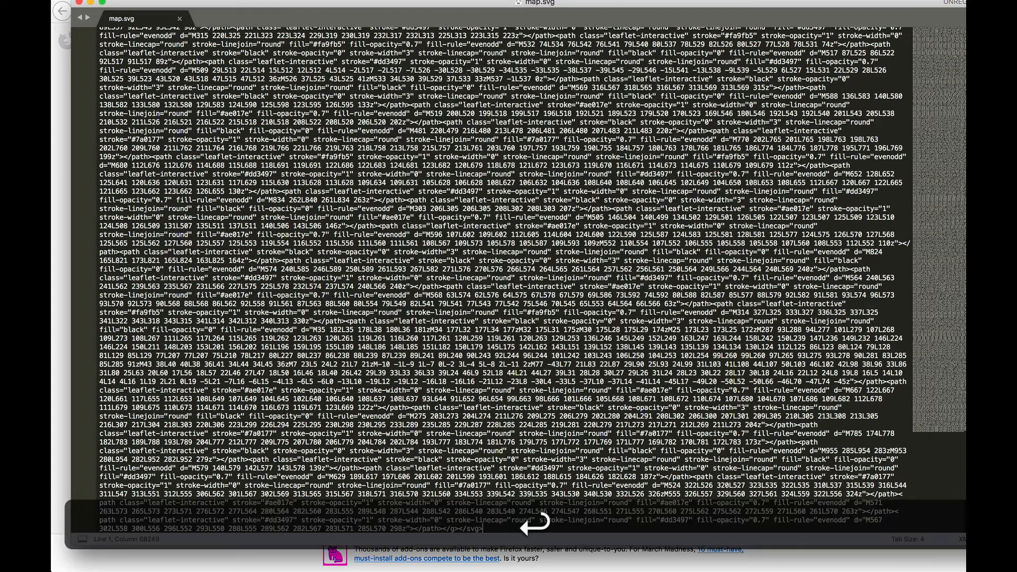
- Switch to Finder and copy the file map.svg from the Desktop folder
key(super+Tab)
key(super+Tab)
key(super+Tab)
key(super+Tab)
key(super+Tab)
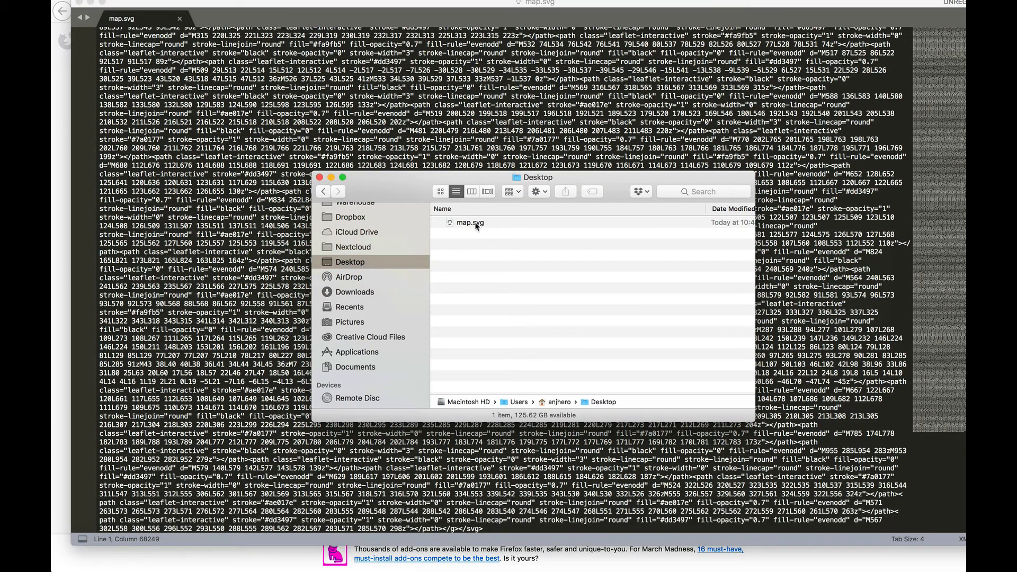
click(475, 222)
key(super+c)
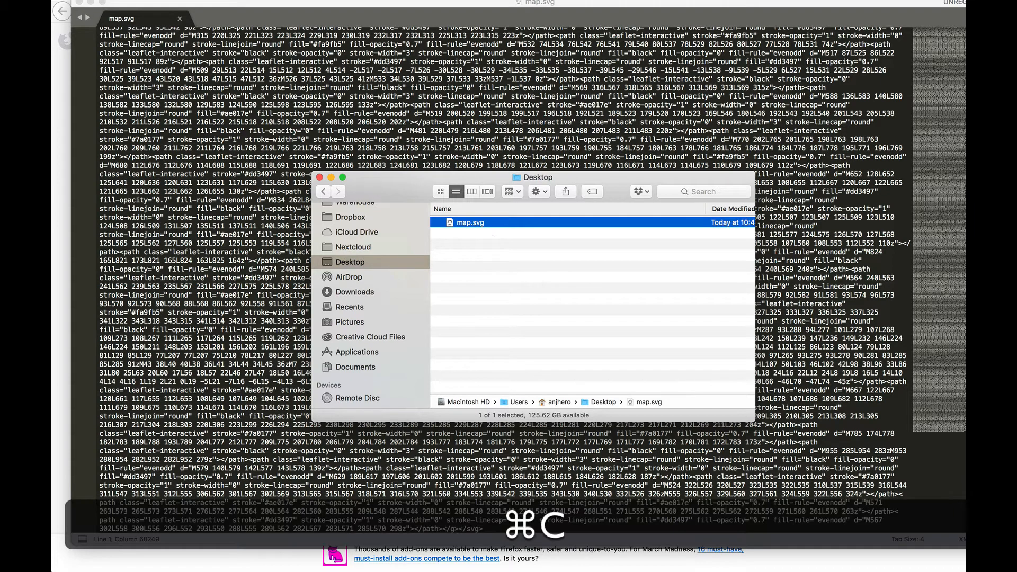
- Switch to Sketch, paste the copied map onto the canvas and move it below the blue SVG Insert rectangle
click(568, 556)
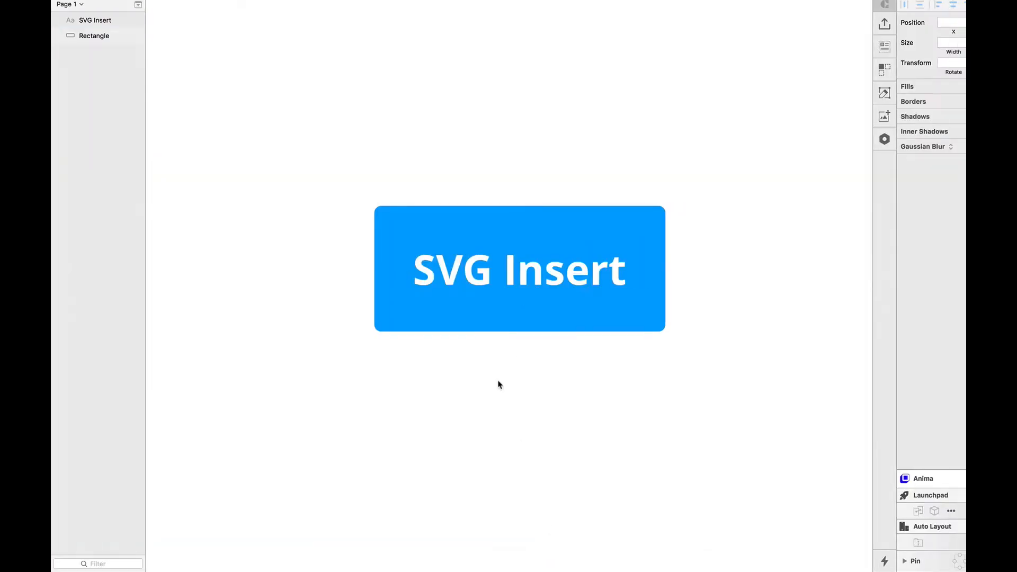
scroll(498, 385, down, 5)
key(super+v)
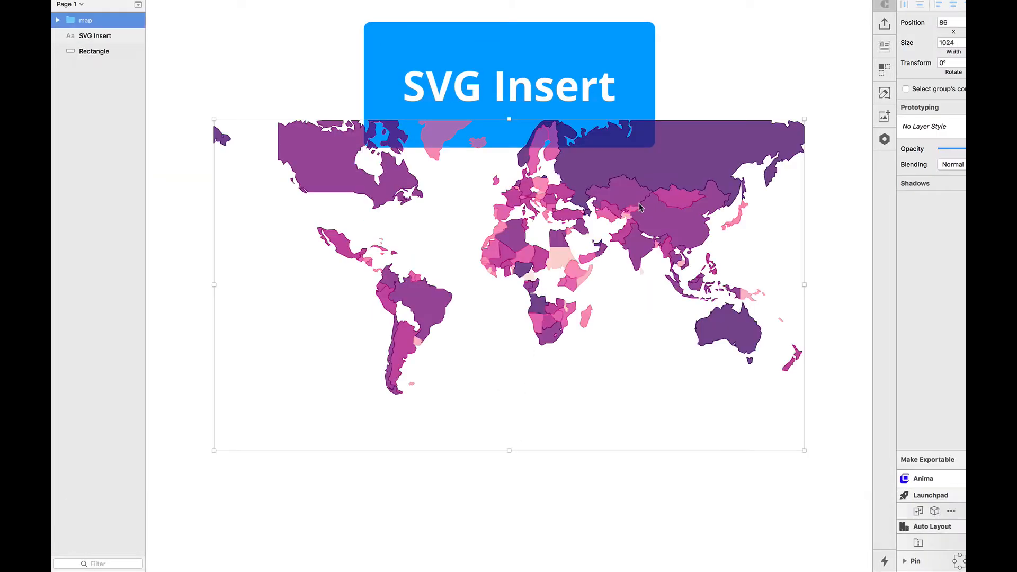
drag(640, 208, 624, 333)
click(719, 210)
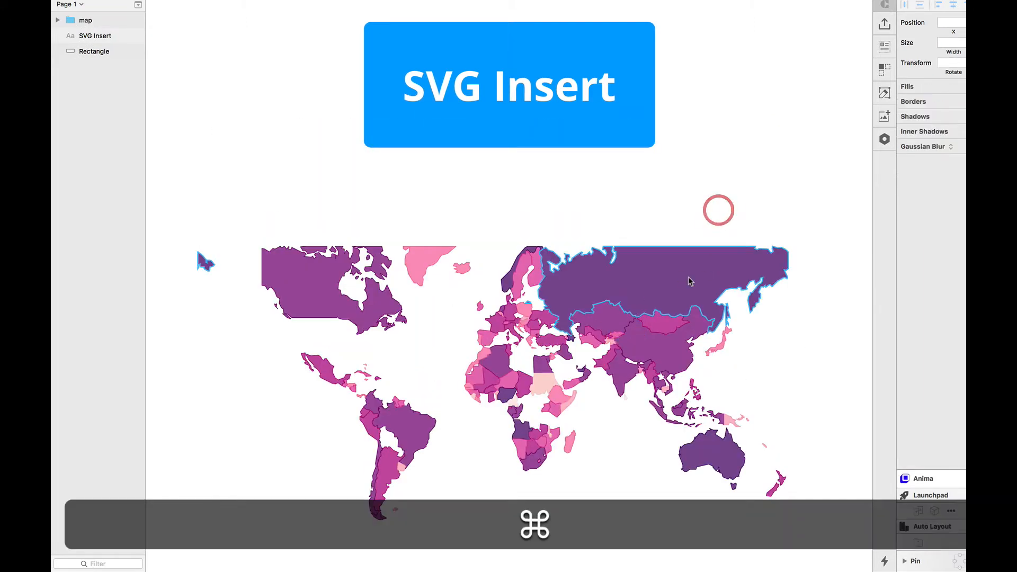
- Examine whether individual countries of the pasted map, such as Russia, Kazakhstan and Brazil, are separate selectable shapes
super+click(690, 280)
super+click(659, 341)
super+click(604, 323)
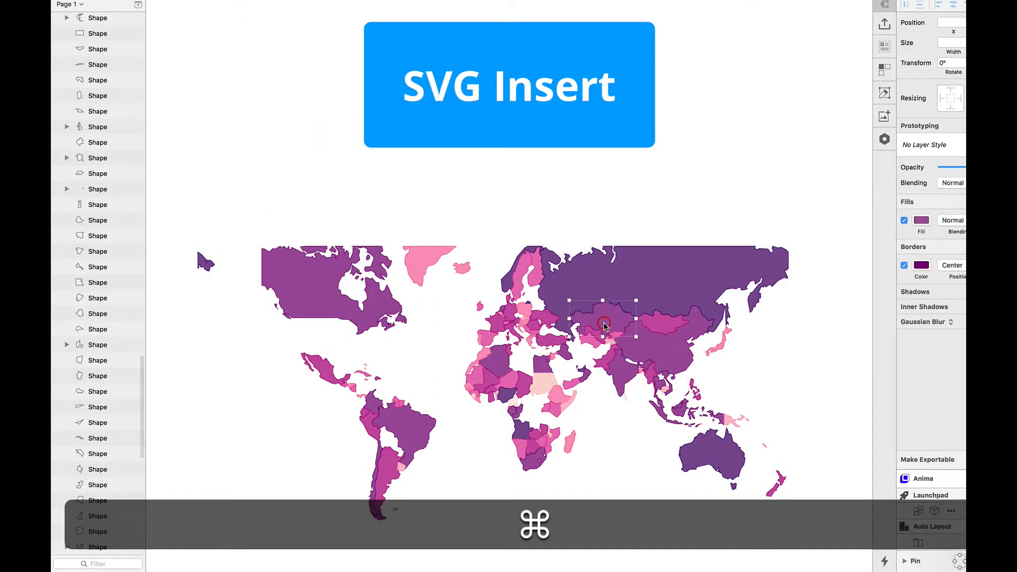
super+click(550, 342)
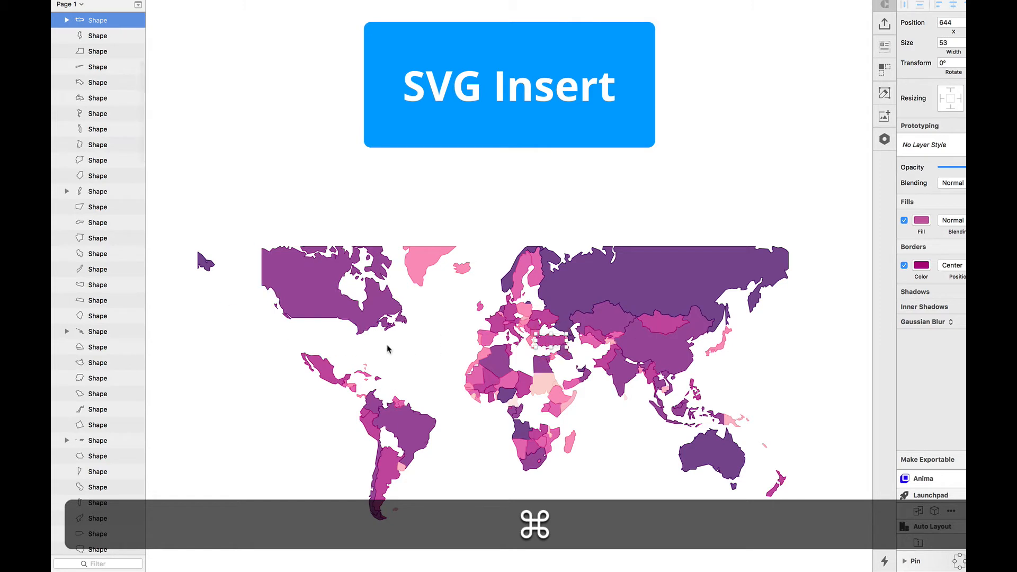
super+click(403, 429)
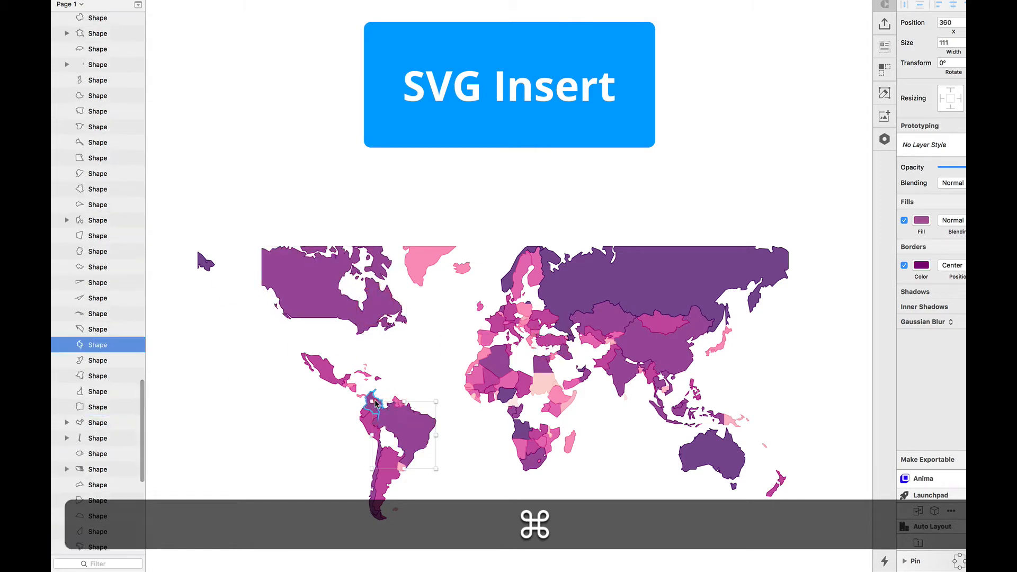
super+click(375, 401)
super+click(391, 463)
click(572, 487)
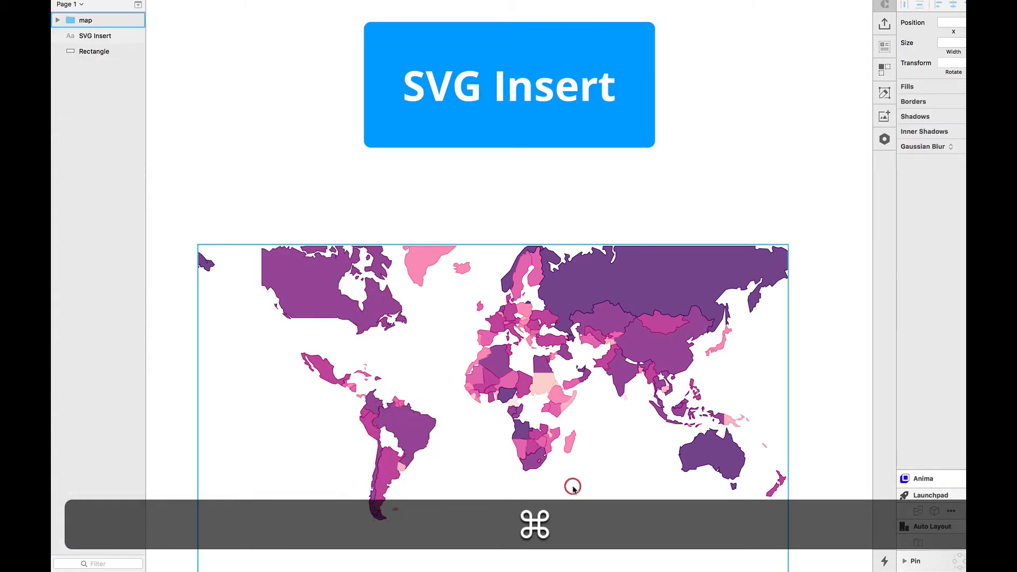
key(super+minus)
scroll(572, 486, right, 3)
double_click(422, 194)
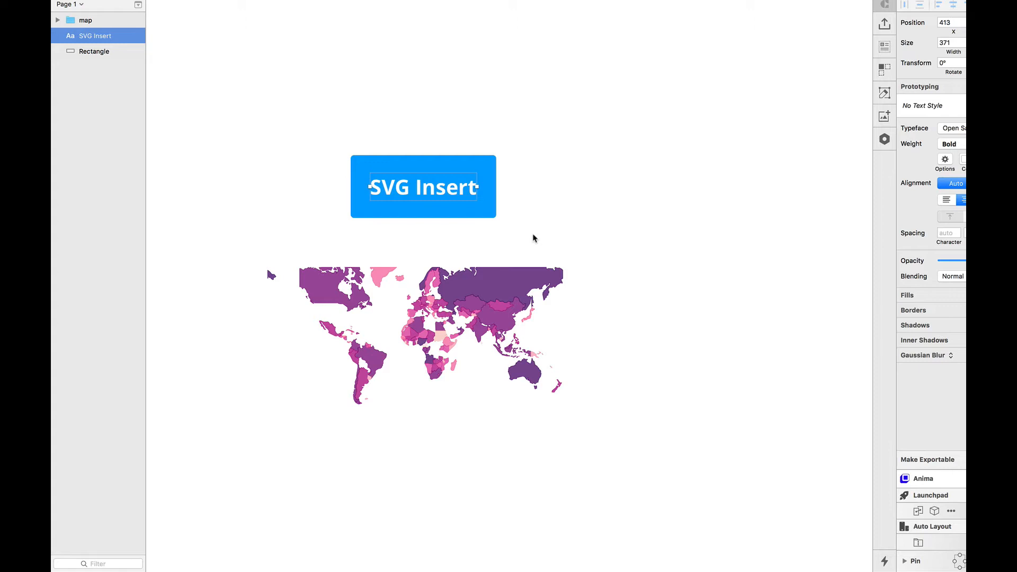
click(651, 330)
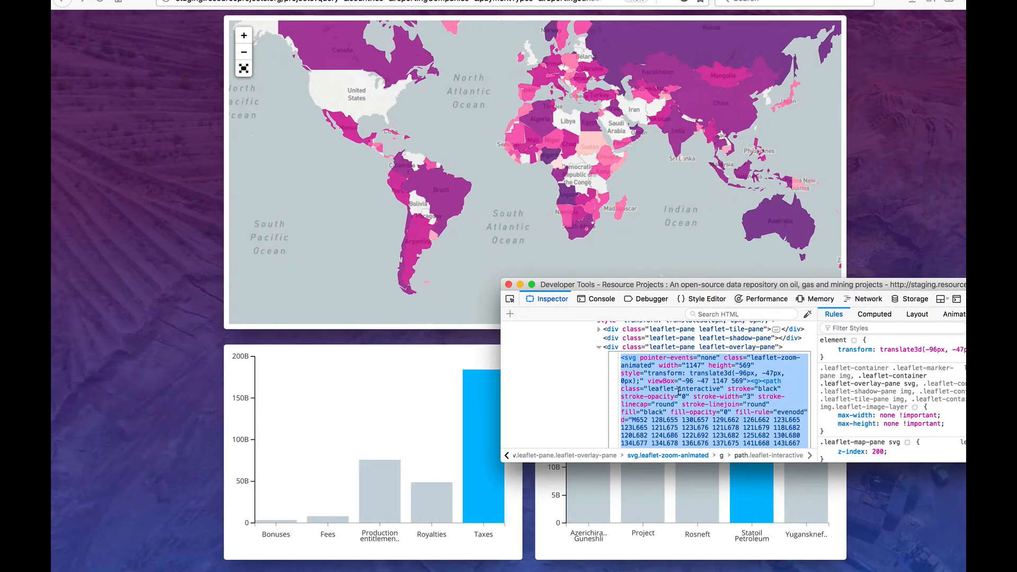
- Copy the map's selected svg code from the browser's inspector again and return to Sketch
key(super+c)
key(ctrl+Left)
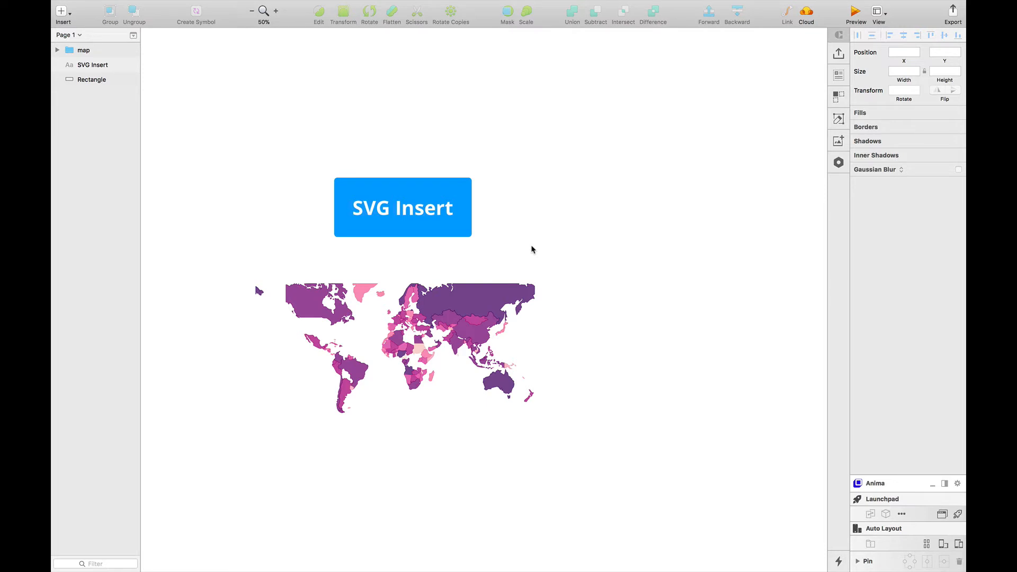
- Search the installable plugins for "svg" and install the SVG Insert plugin
key(super+apostrophe)
text(instal)
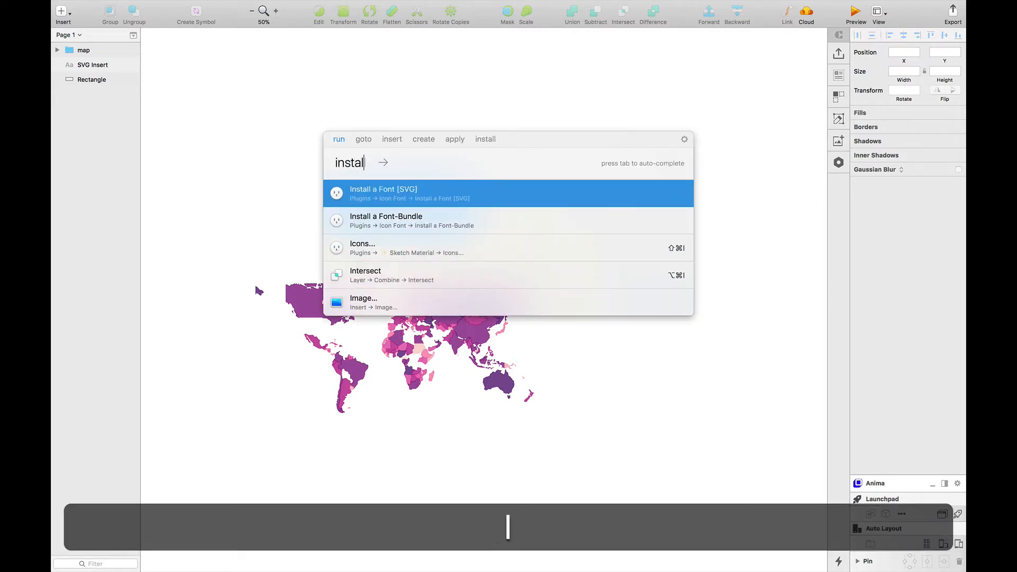
key(Tab)
key(Tab)
text(svg)
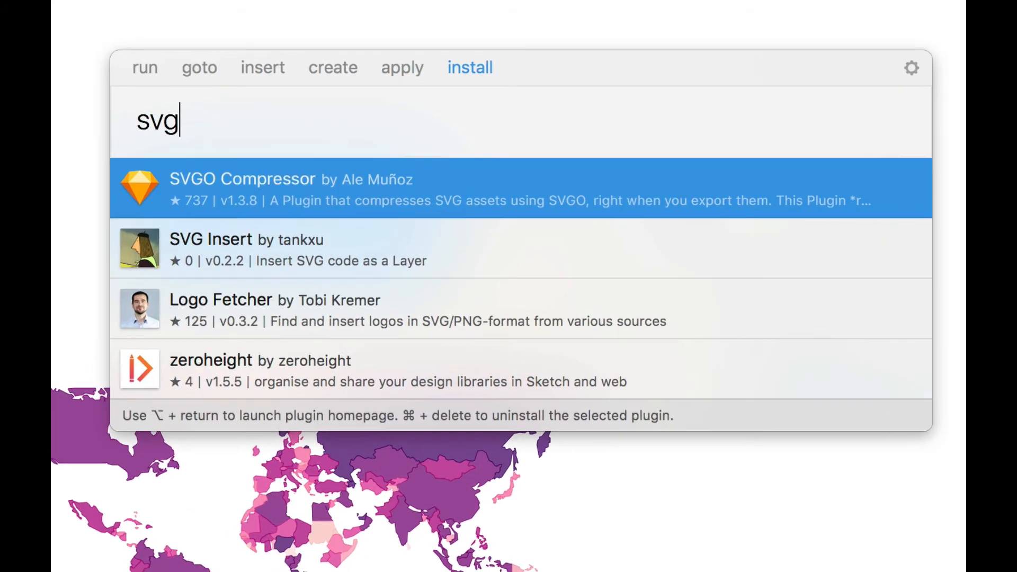
key(Down)
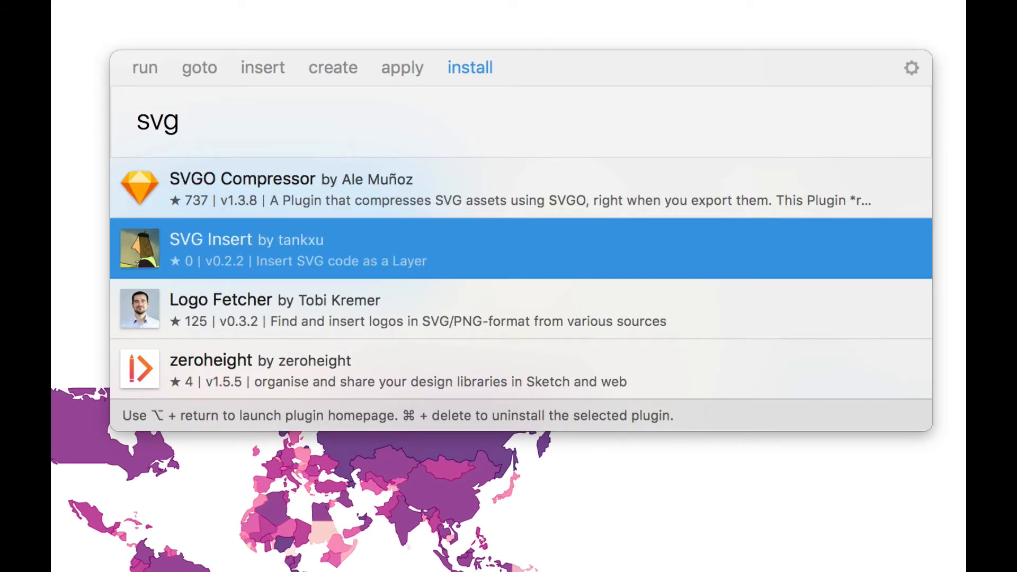
key(Return)
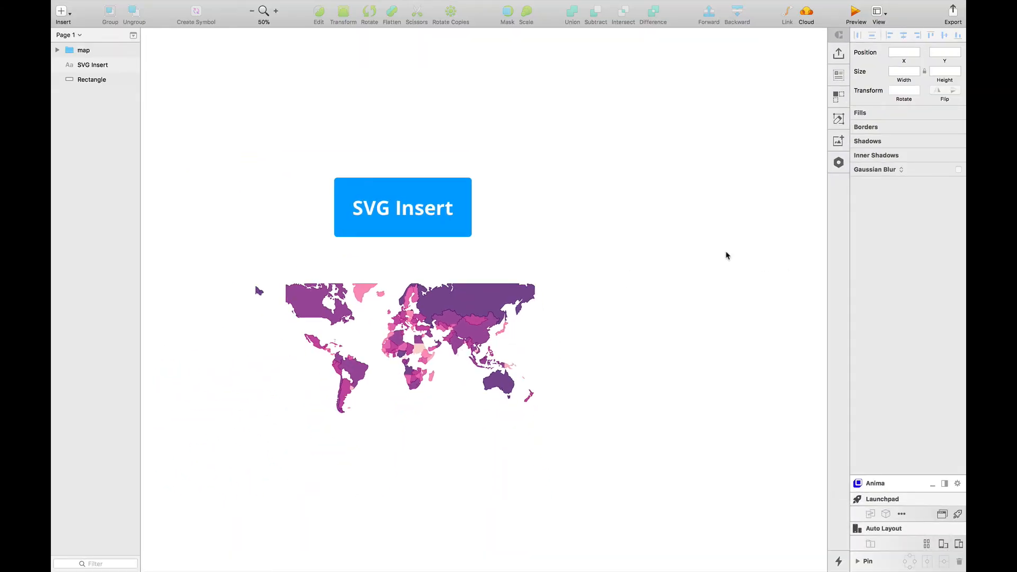
- Run the SVG Insert plugin with the copied SVG code and move the inserted map right of the first to about X 1082, Y 289
key(super+apostrophe)
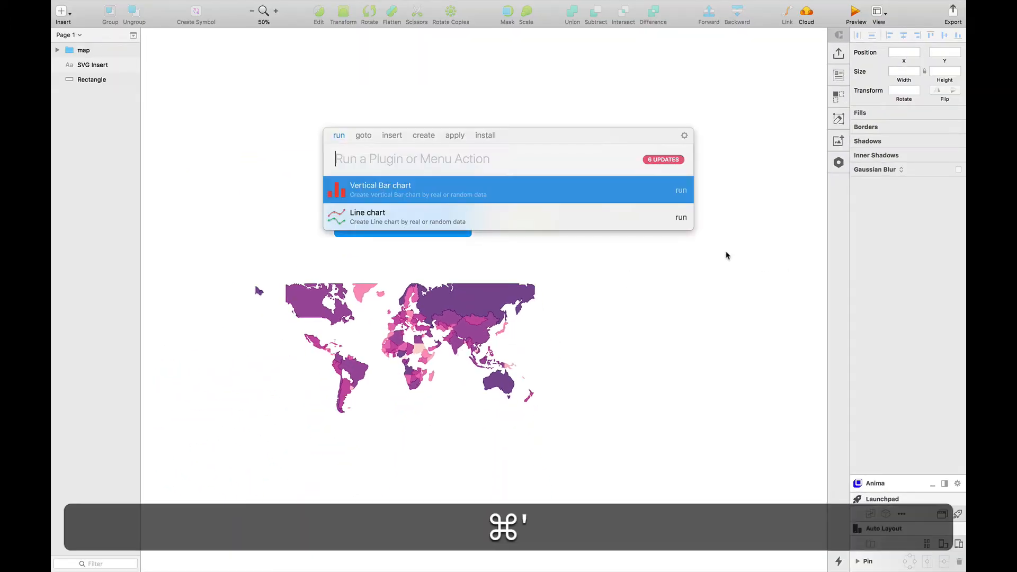
text(svg)
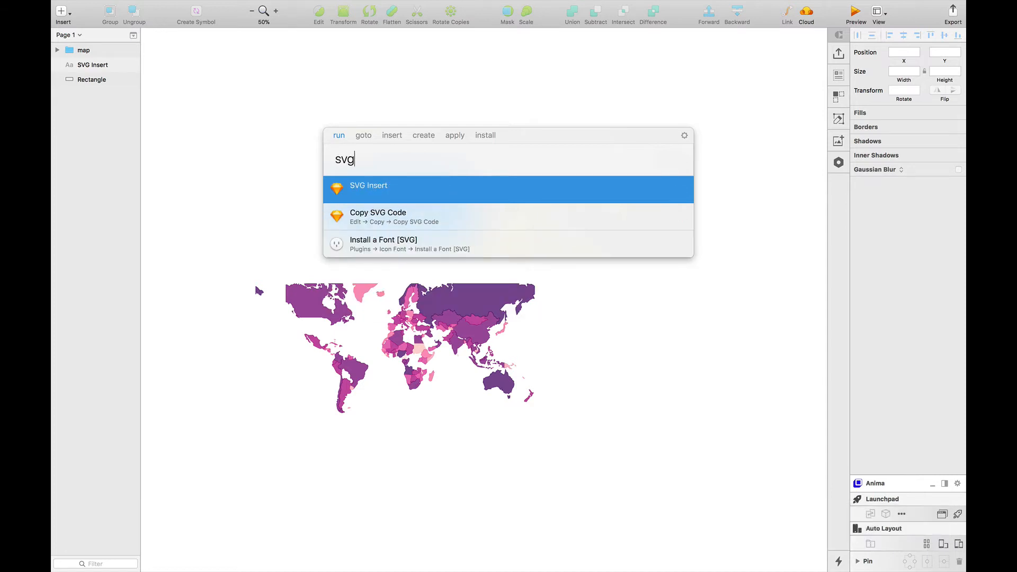
key(Return)
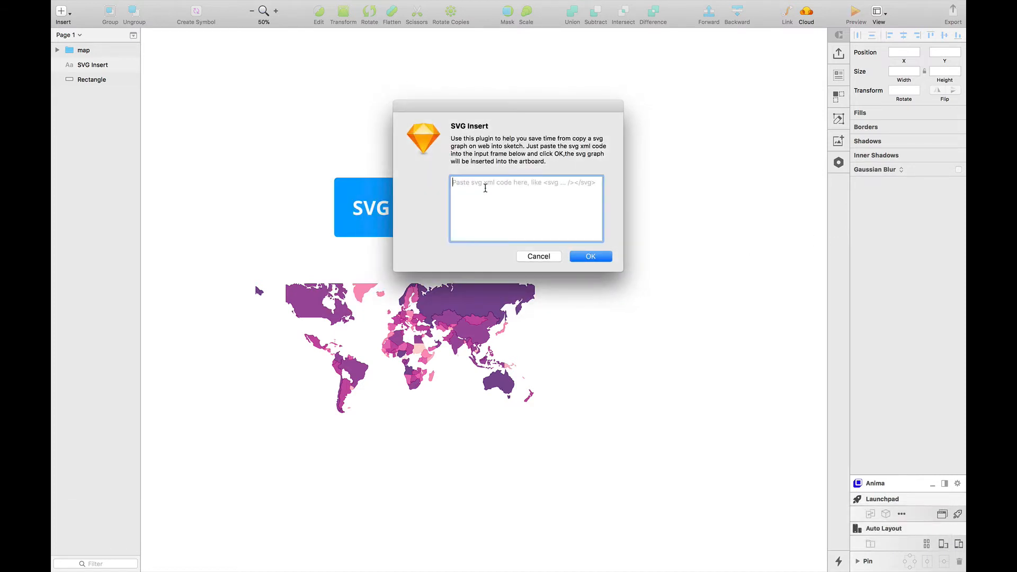
click(499, 190)
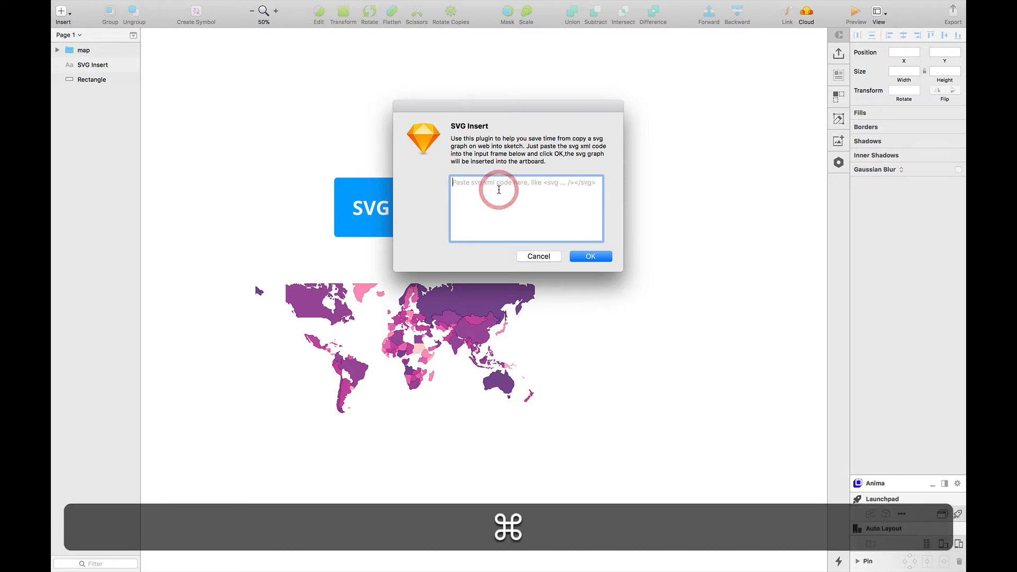
key(super+v)
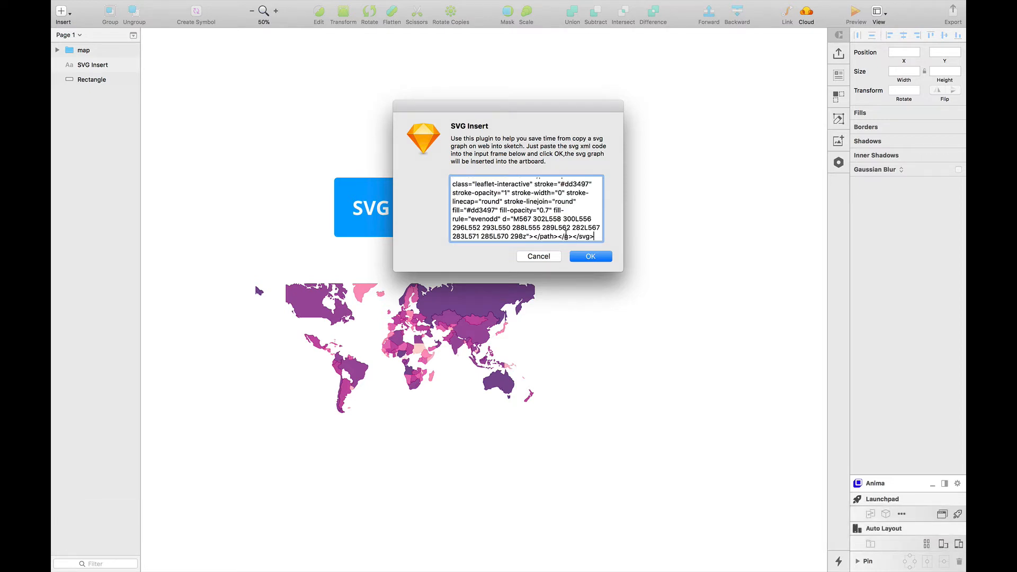
click(590, 256)
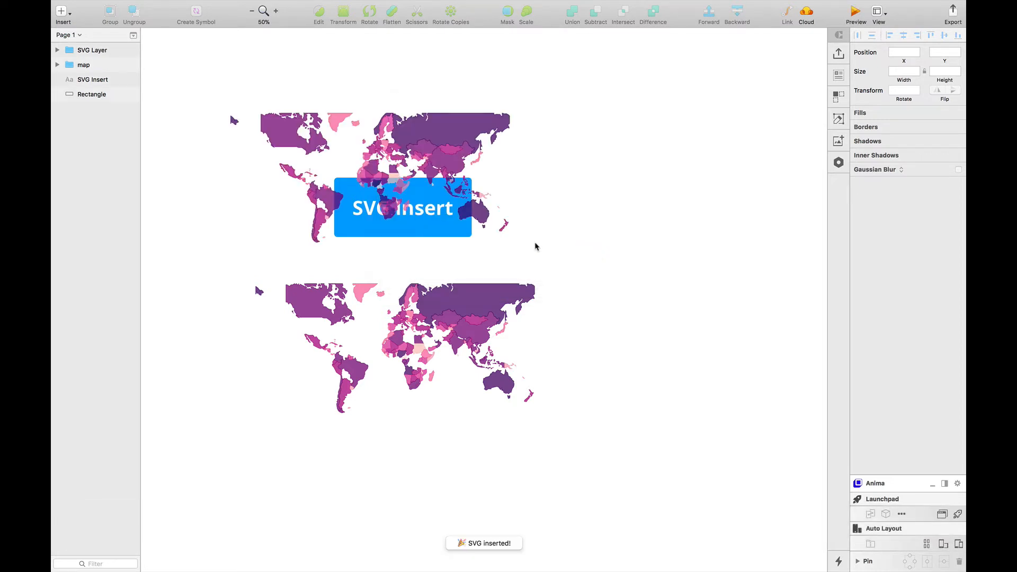
drag(460, 145, 801, 195)
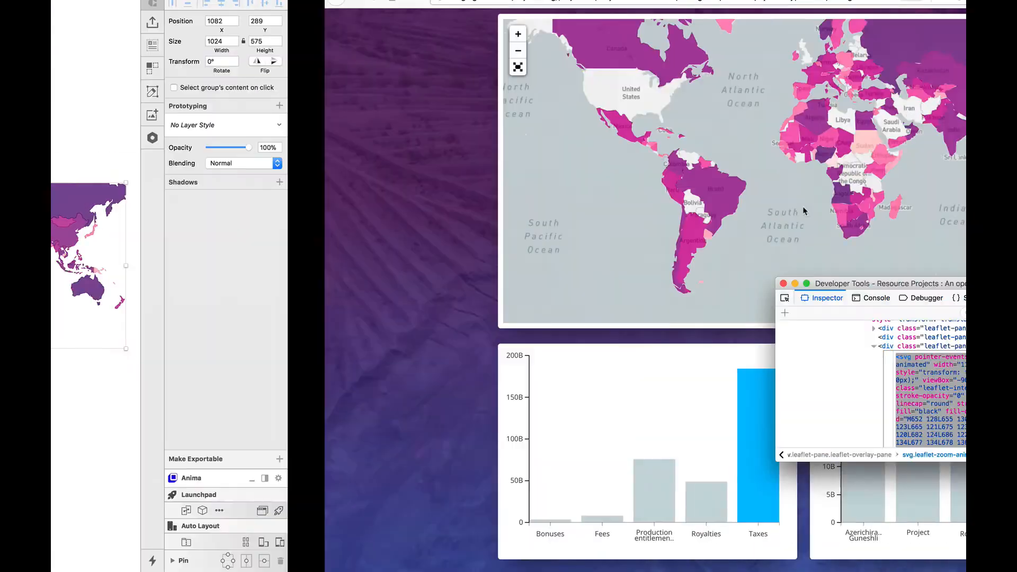
- In the browser, move the developer tools window clear of the payments bar chart and inspect the chart's Taxes bar
scroll(222, 392, down, 3)
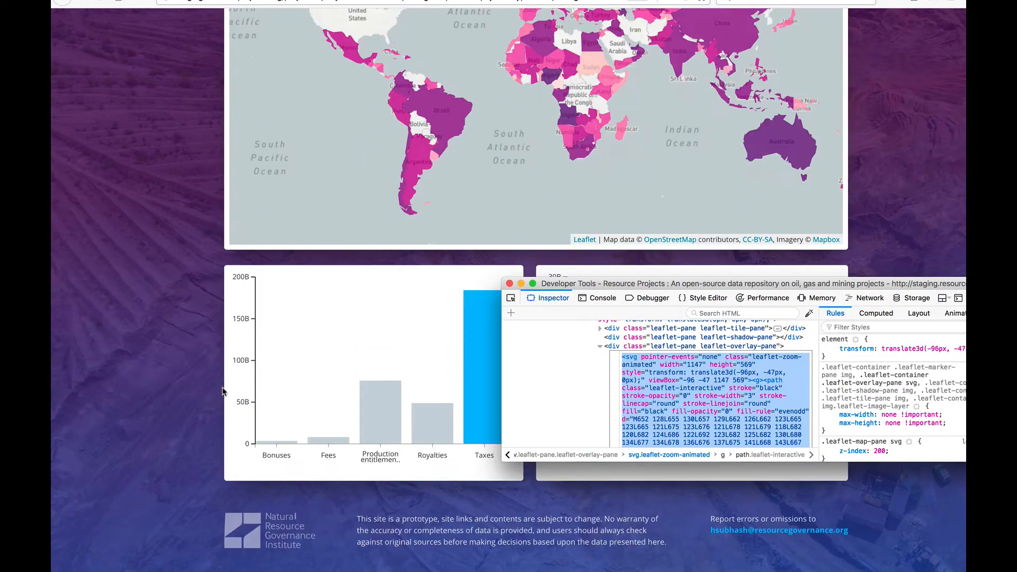
click(348, 364)
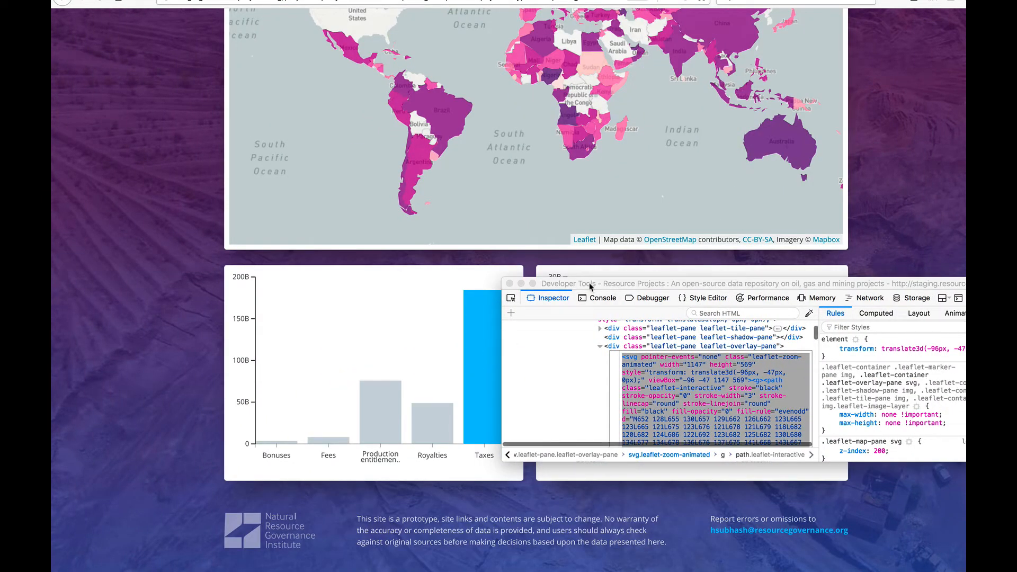
drag(588, 287, 719, 289)
click(477, 351)
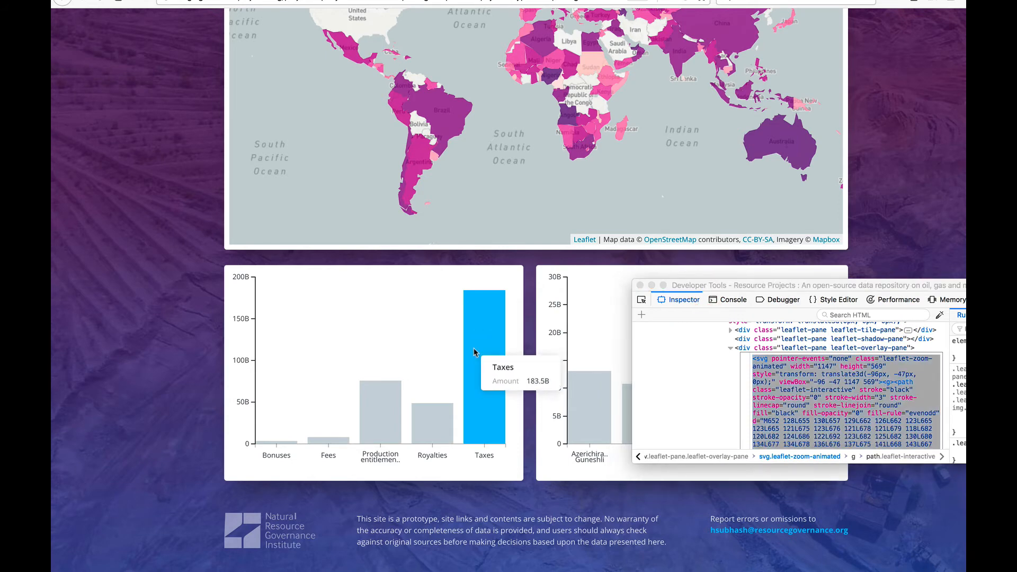
right_click(476, 349)
click(526, 483)
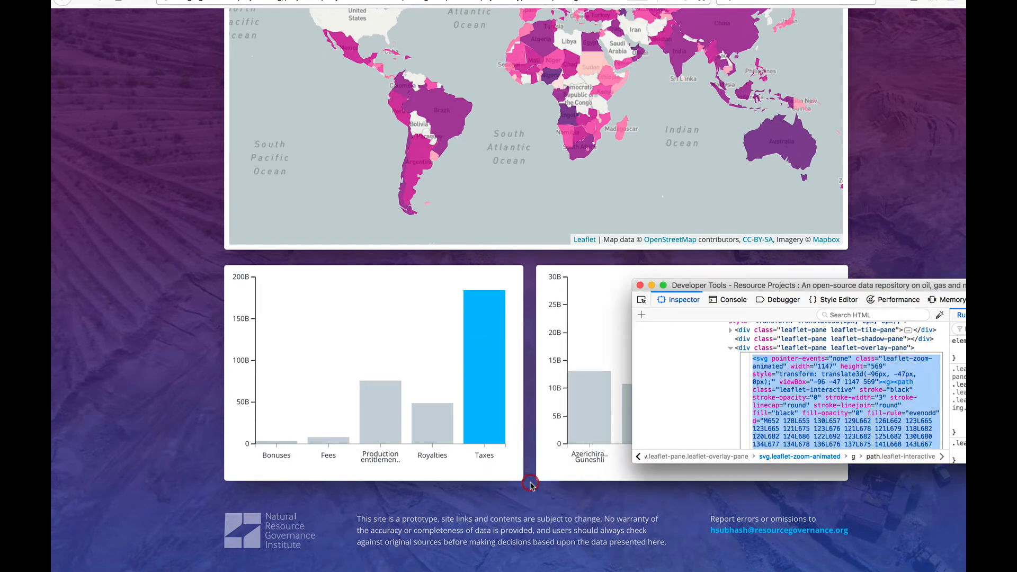
- Open the code of the payment-bar chart's enclosing 490 × 300 svg element for editing and copy all of it
scroll(786, 372, up, 10)
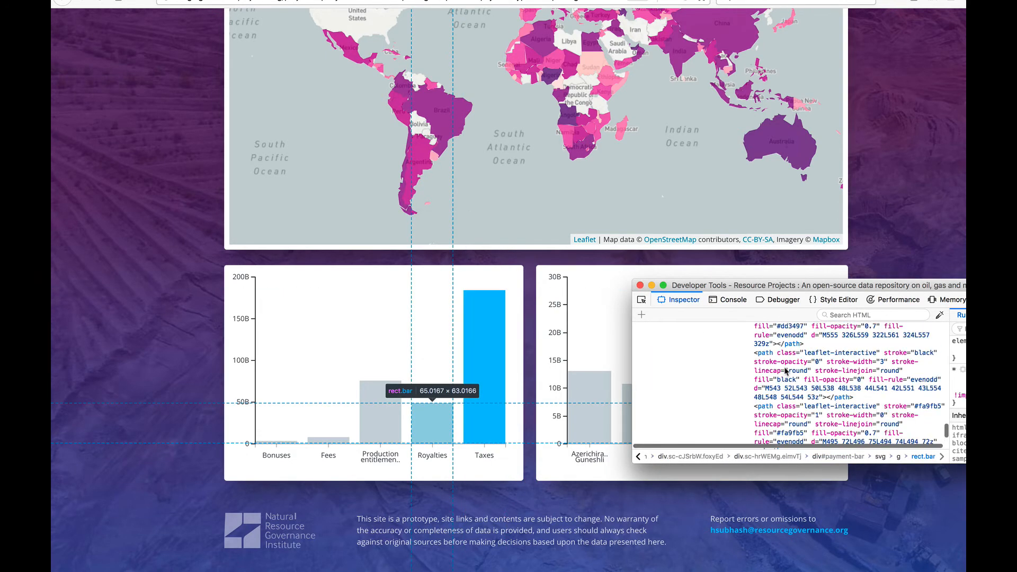
scroll(786, 371, down, 5)
scroll(786, 371, down, 5)
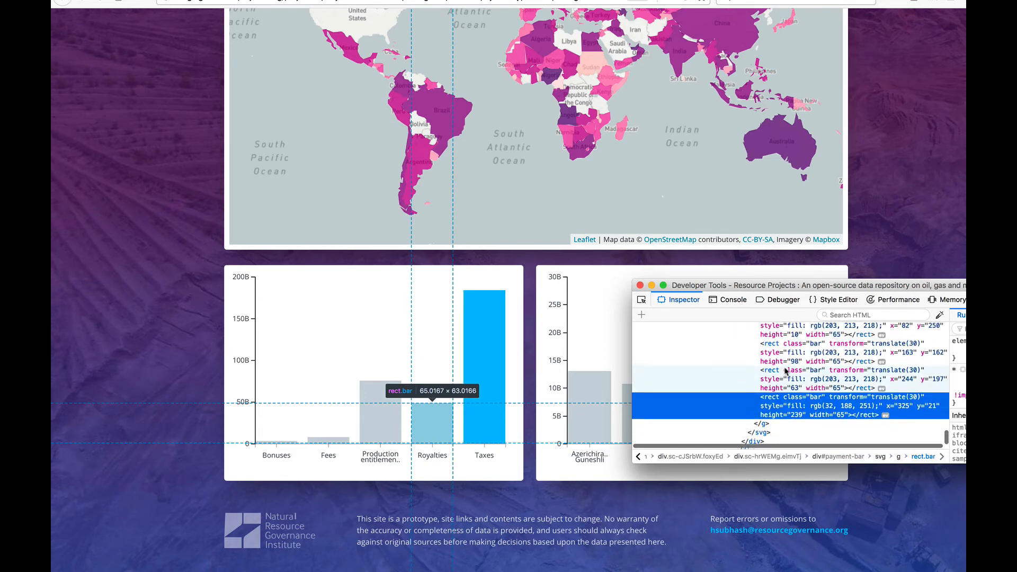
scroll(786, 372, up, 2)
scroll(786, 372, up, 3)
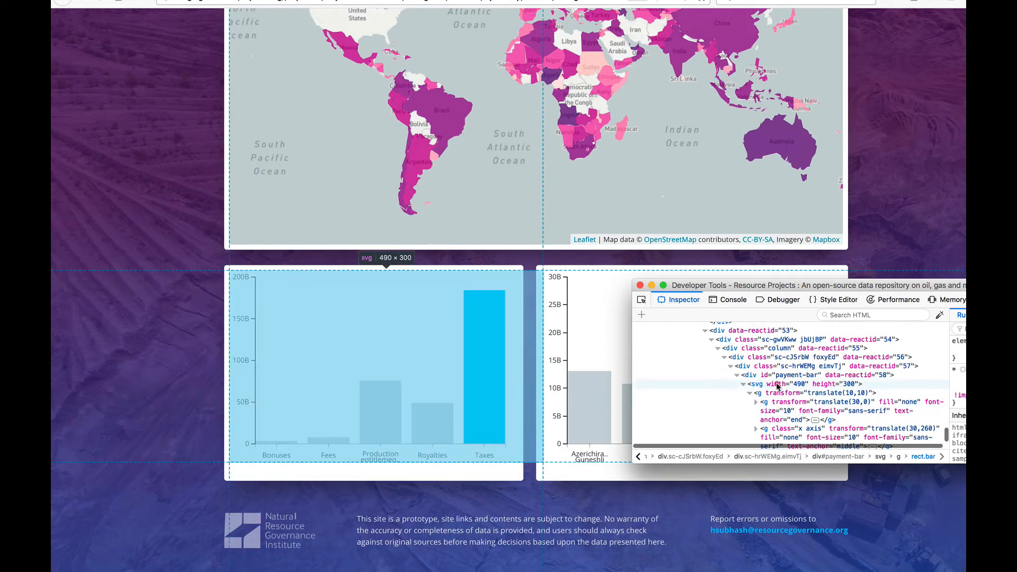
click(777, 385)
right_click(778, 385)
click(797, 385)
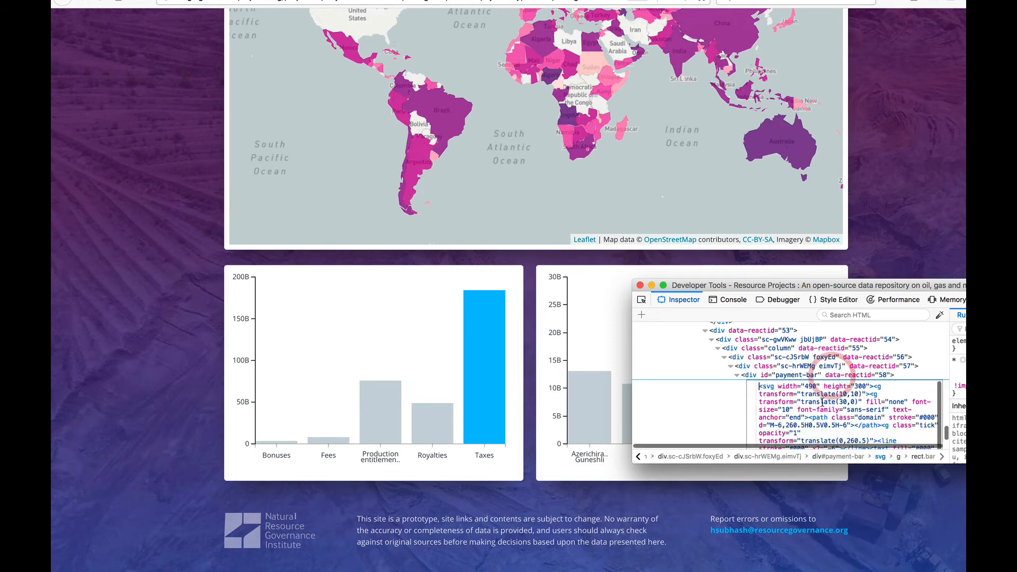
key(super+a)
key(super+c)
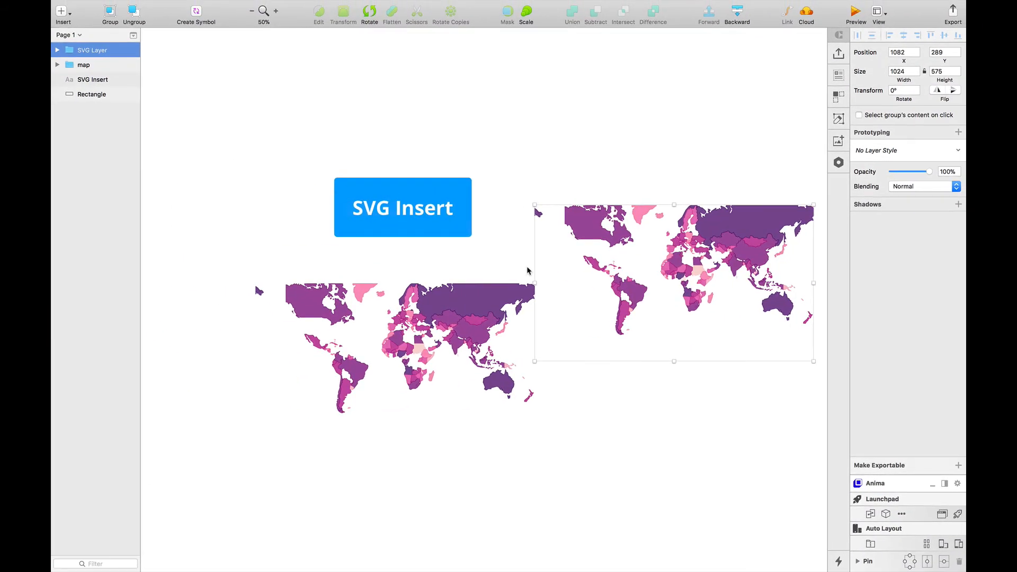
- In Sketch, run SVG Insert with the copied chart code and move the inserted bar chart to about X 780, Y -127
key(super+apostrophe)
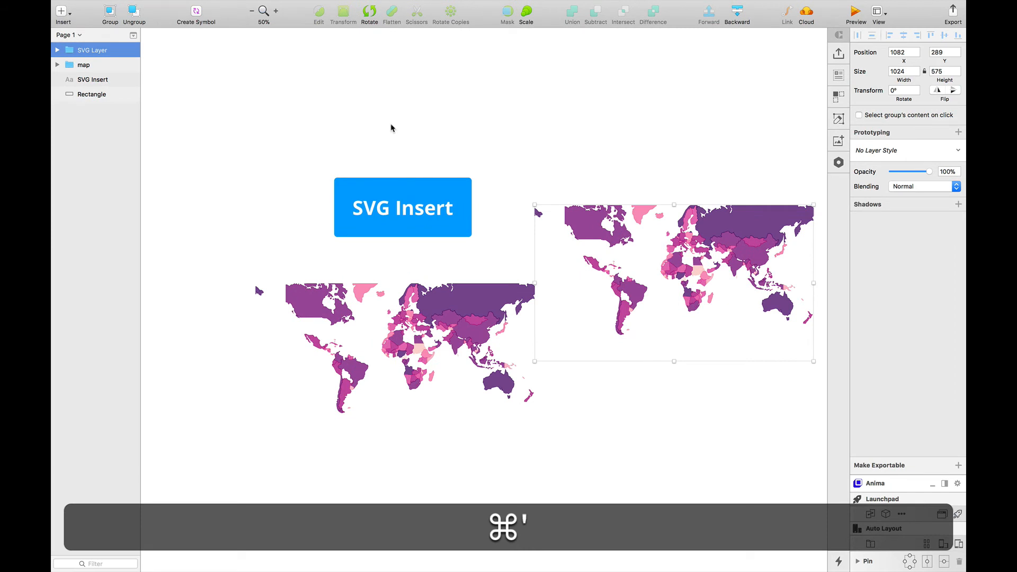
key(Return)
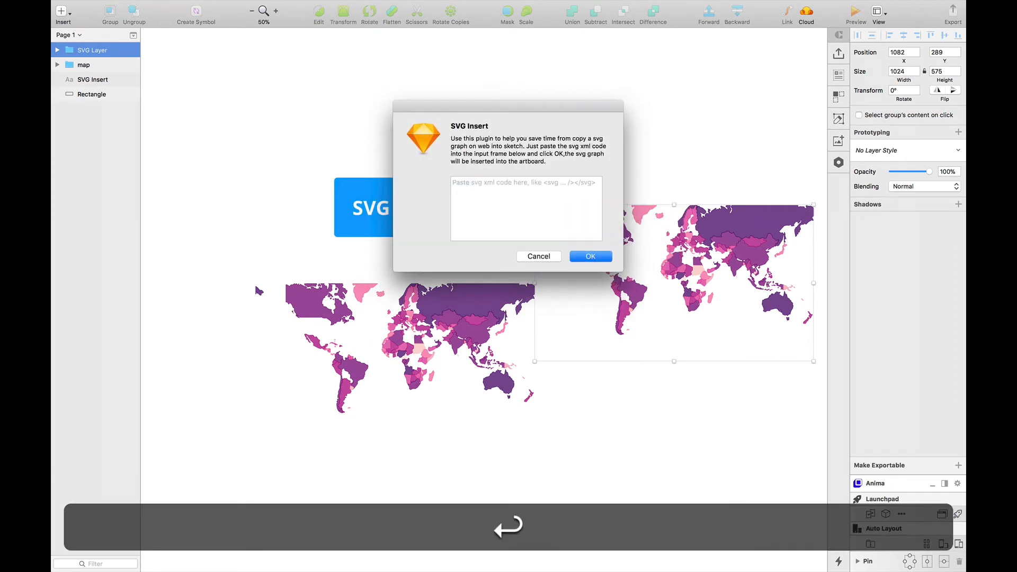
click(492, 186)
key(super+v)
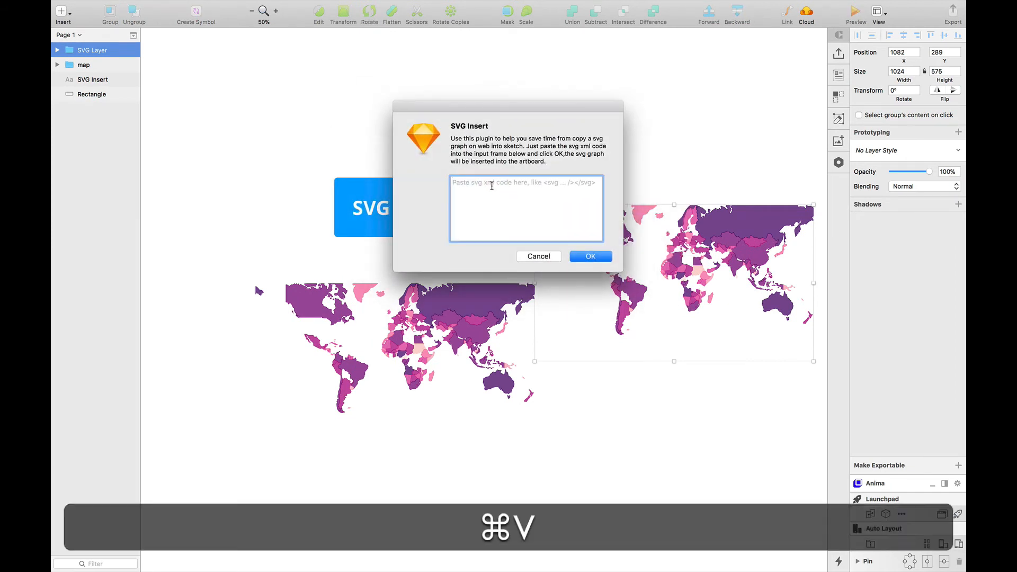
click(592, 257)
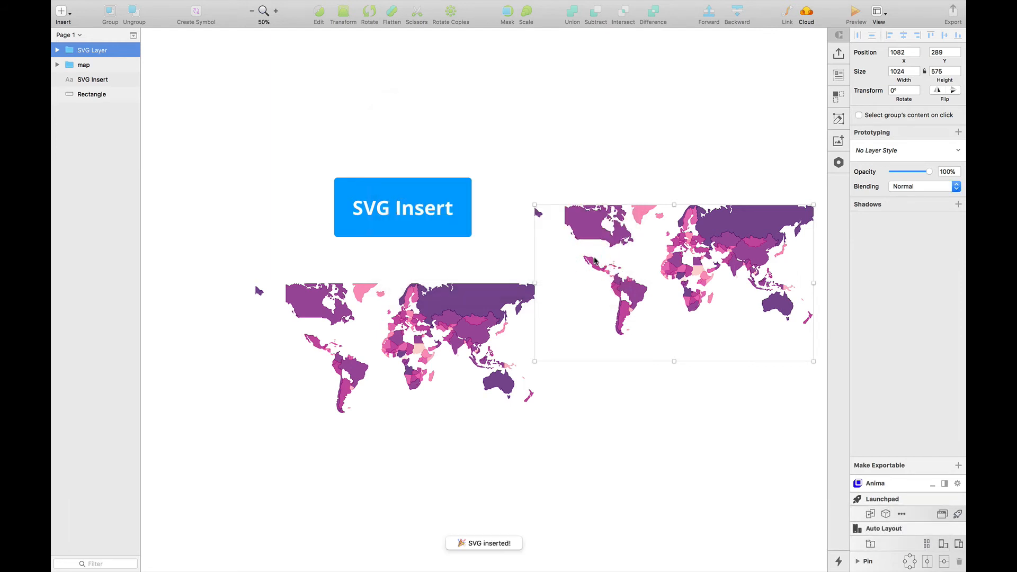
drag(350, 156, 554, 120)
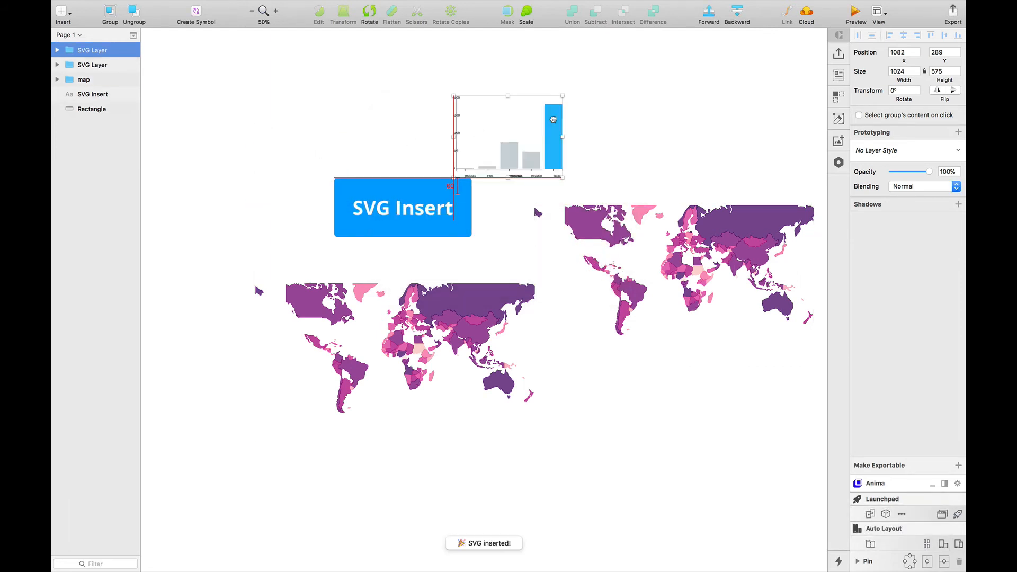
- Shift the bar chart's 200B, 150B, 100B and 50B axis labels together left of the vertical axis to X 758
key(super+2)
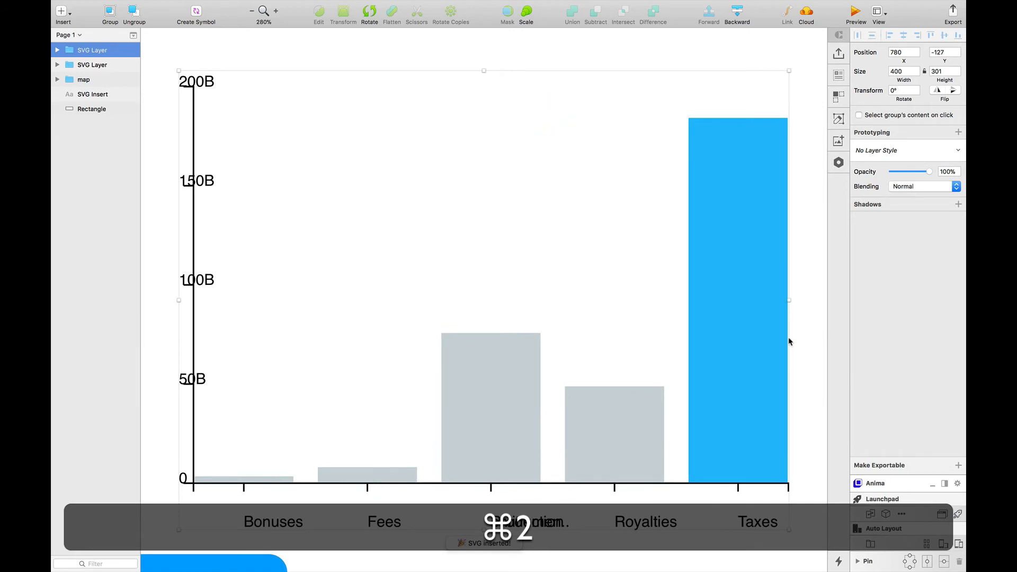
click(479, 217)
click(746, 200)
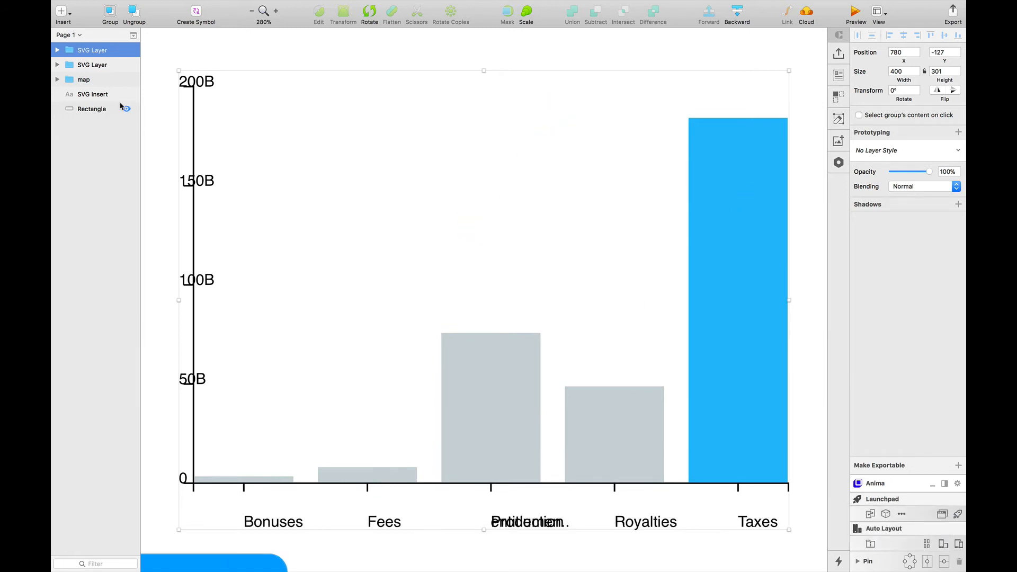
super+click(199, 80)
shift+super+click(204, 180)
shift+super+click(204, 277)
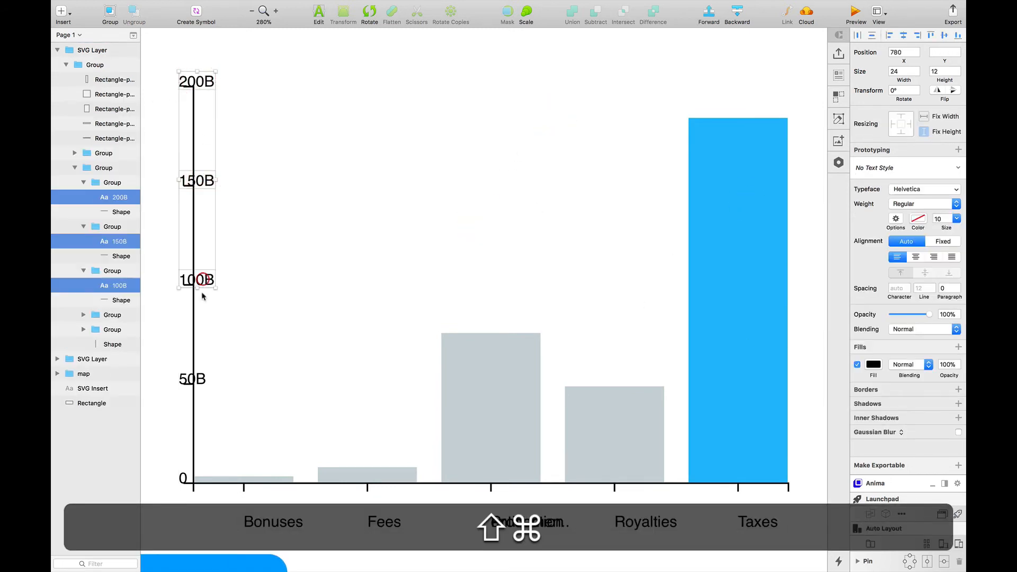
shift+super+click(199, 379)
key(shift+super+Left)
key(shift+Left)
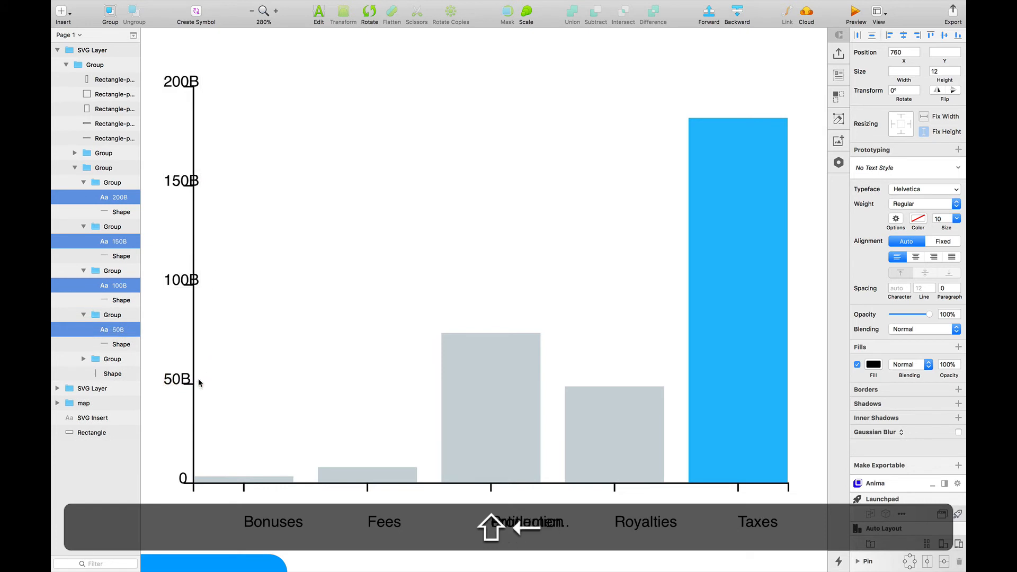
key(shift+Left)
key(Left)
key(Left)
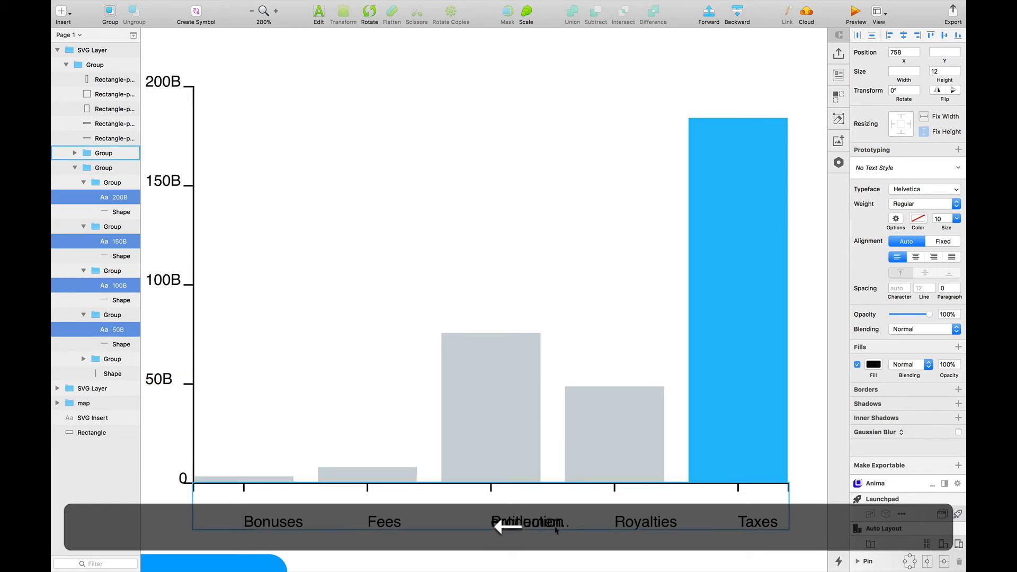
- Separate the overlapping "Production" and "entitlemen.." labels into two lines under the third bar, with "entitlemen.." at X 961.5, Y 174
drag(538, 523, 522, 540)
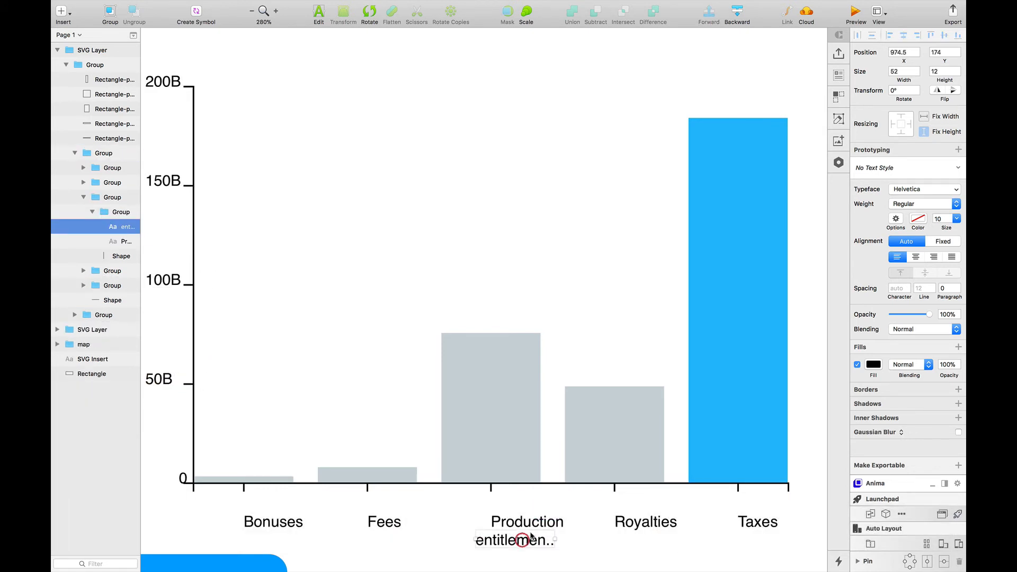
click(516, 522)
double_click(517, 523)
key(Escape)
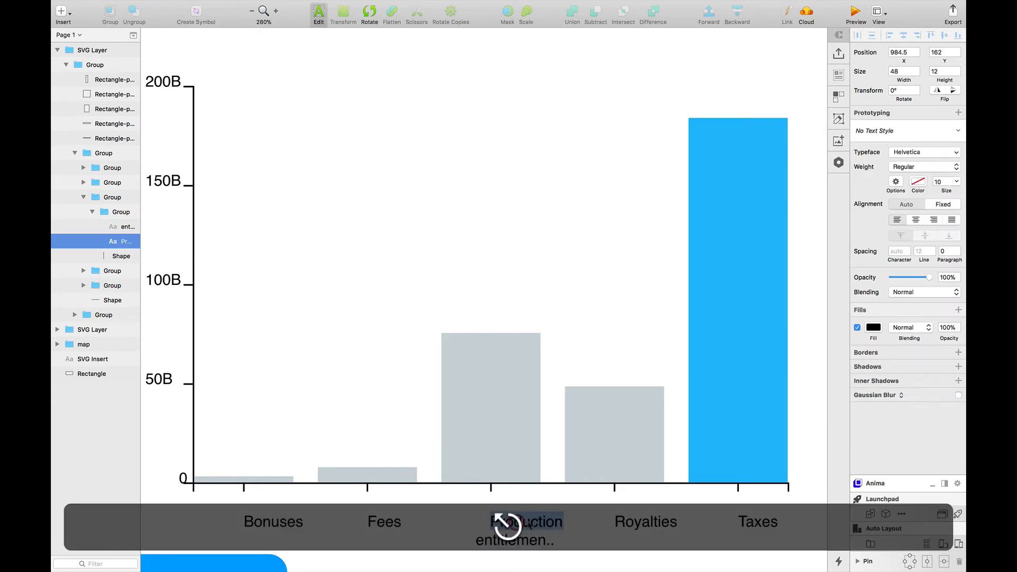
drag(523, 523, 488, 538)
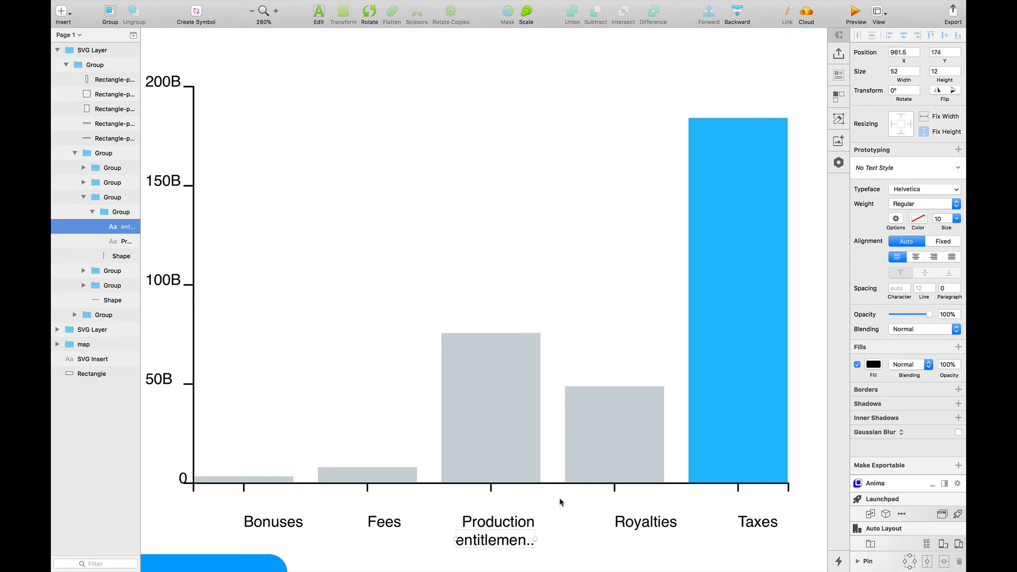
- Change the Taxes bar's fill colour to yellow, about hex F2FB20
super+click(736, 370)
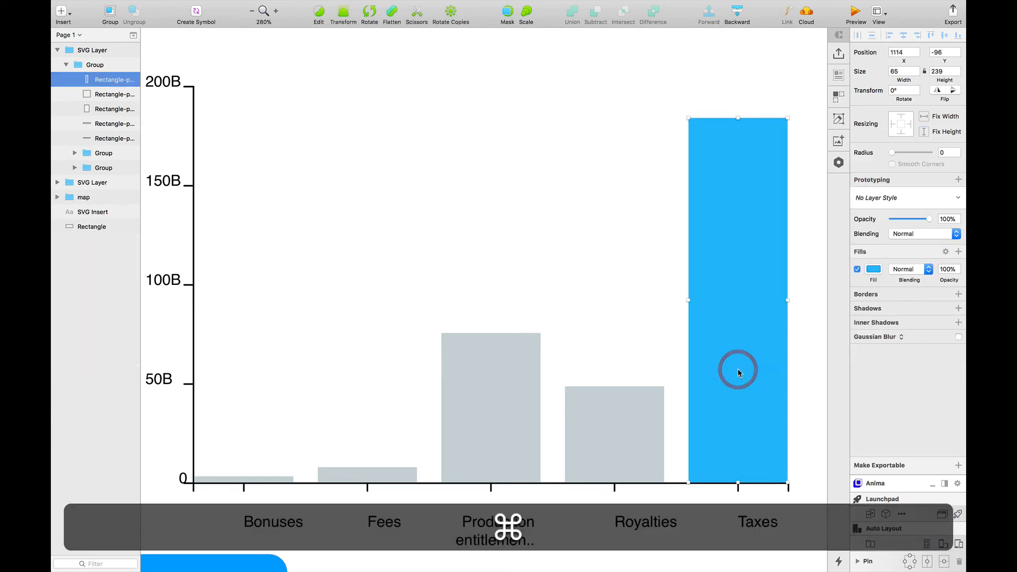
click(875, 270)
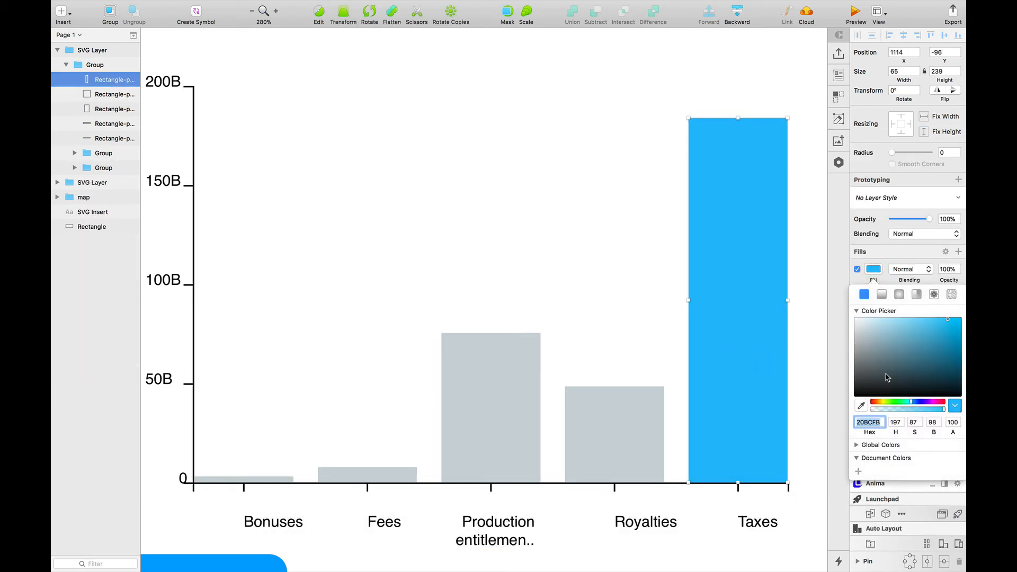
click(880, 404)
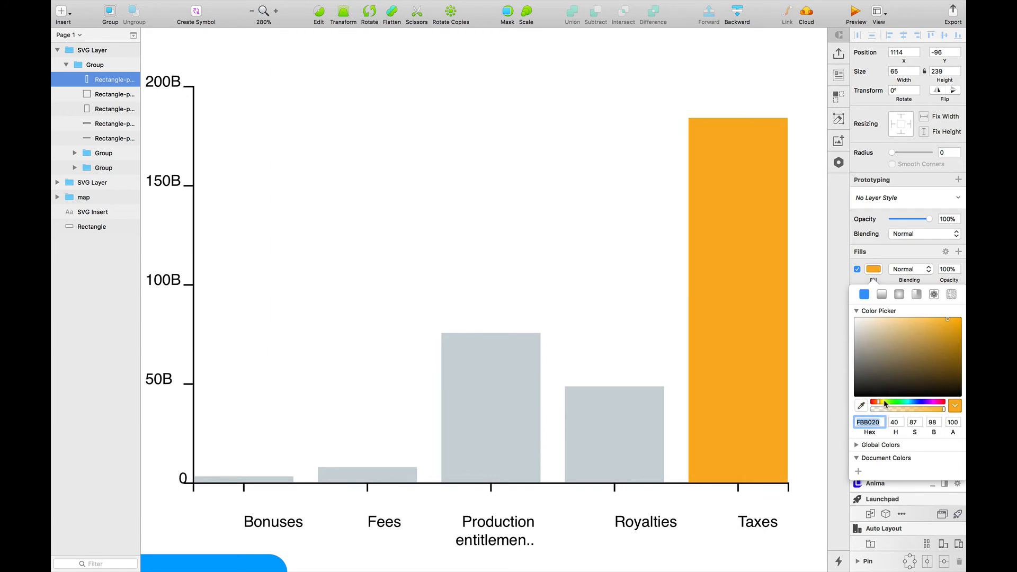
drag(879, 404, 920, 406)
drag(888, 407, 884, 406)
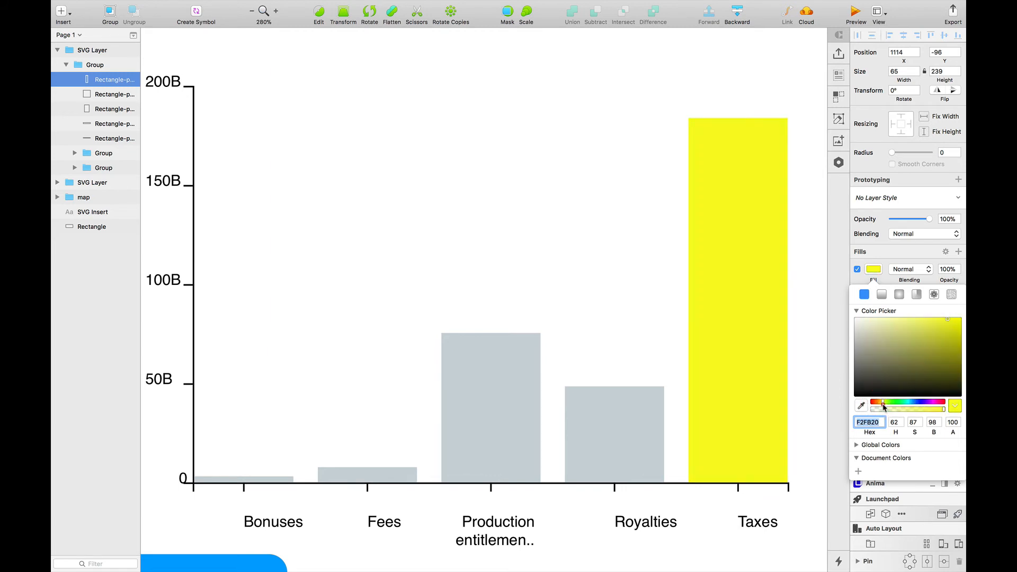
click(524, 232)
- Review the edited bar chart, the two inserted maps and the blue "SVG Insert" title block on the canvas
key(super+minus)
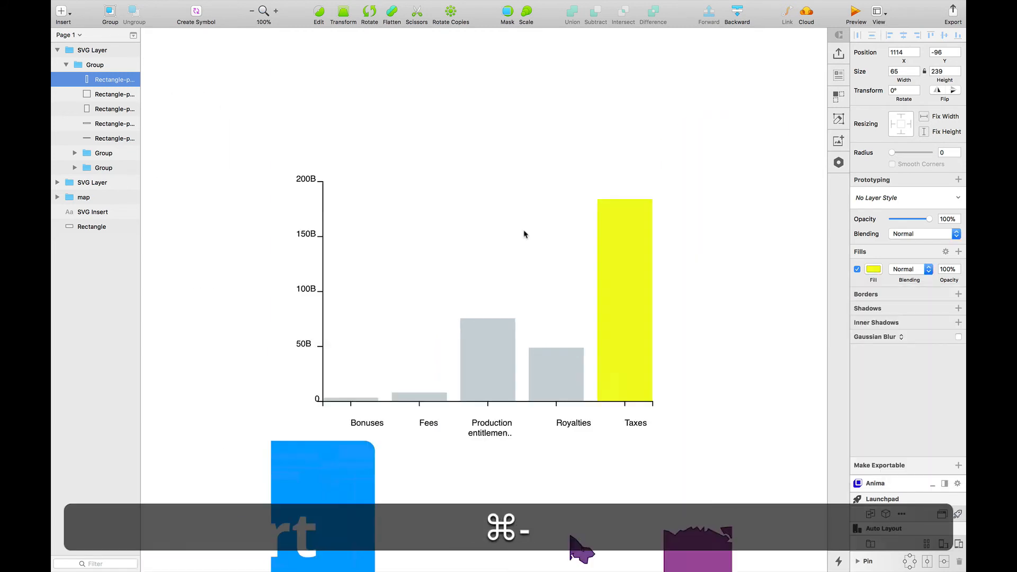
key(super+minus)
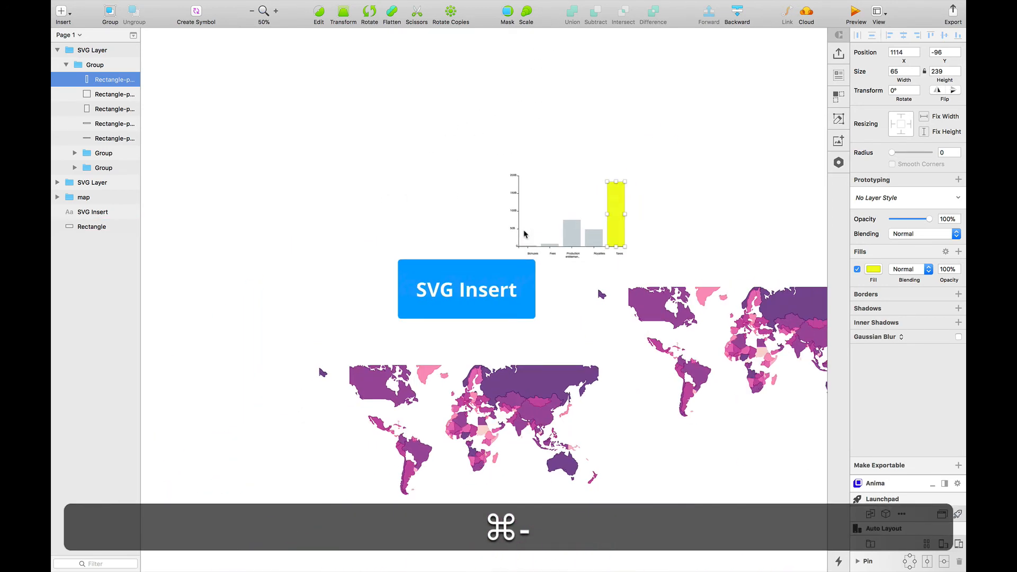
click(629, 418)
key(super+equal)
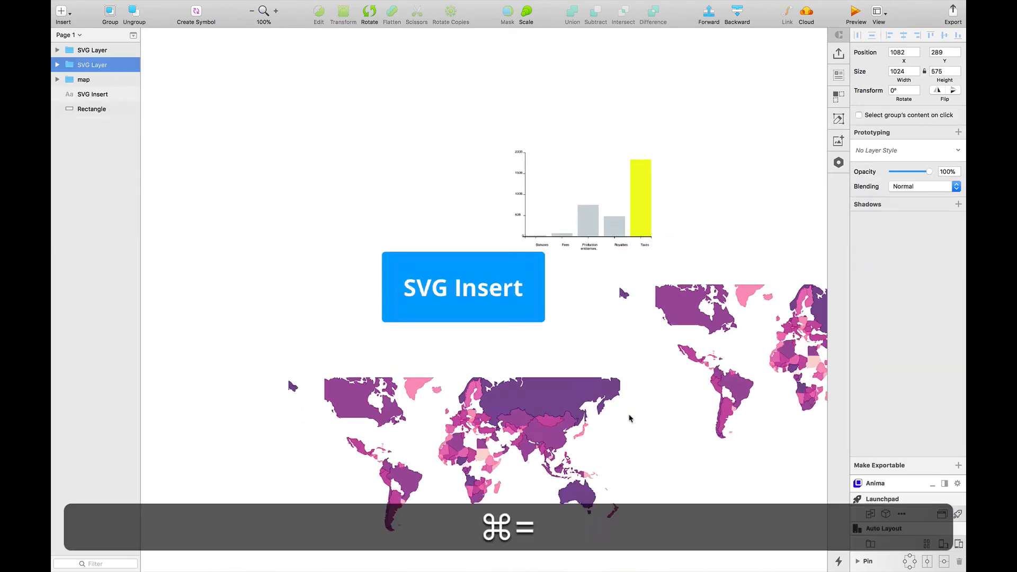
scroll(629, 417, down, 10)
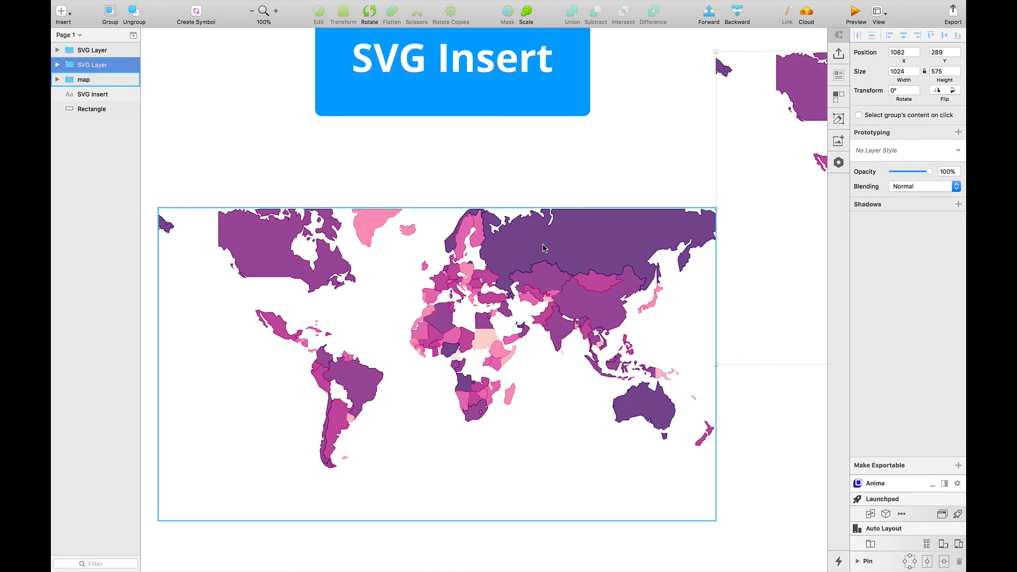
scroll(542, 248, up, 3)
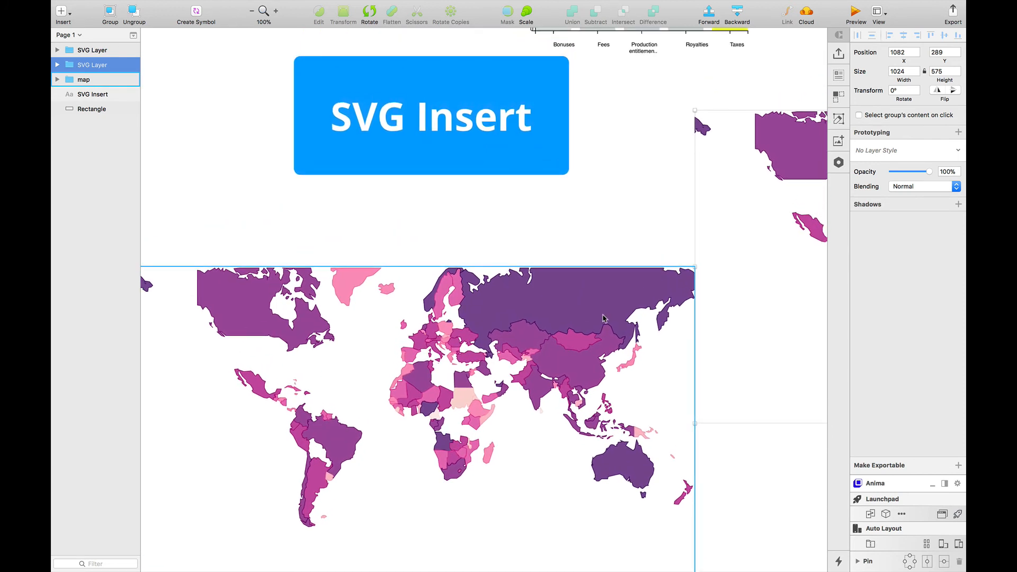
scroll(602, 317, up, 7)
click(682, 160)
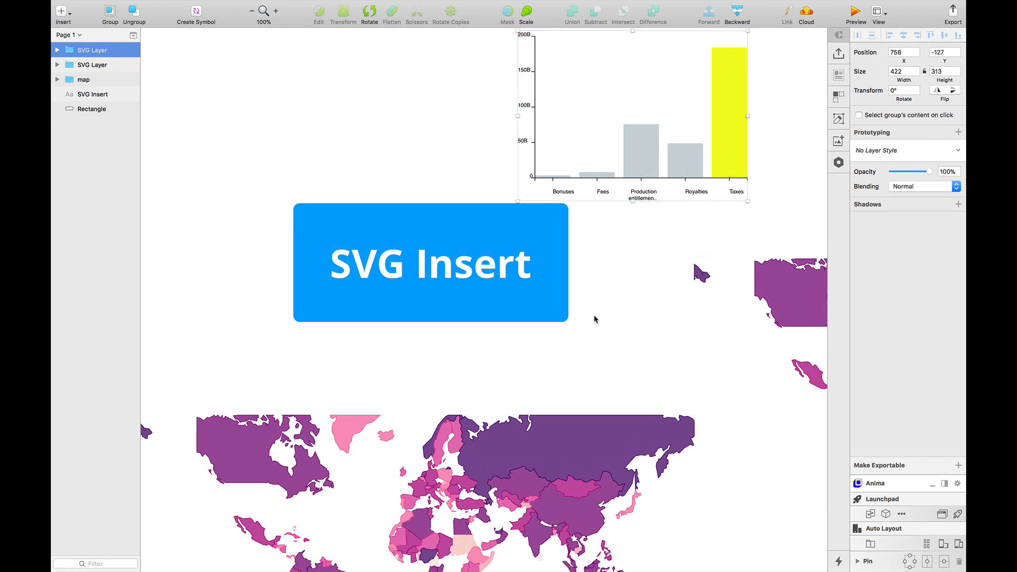
scroll(597, 377, up, 2)
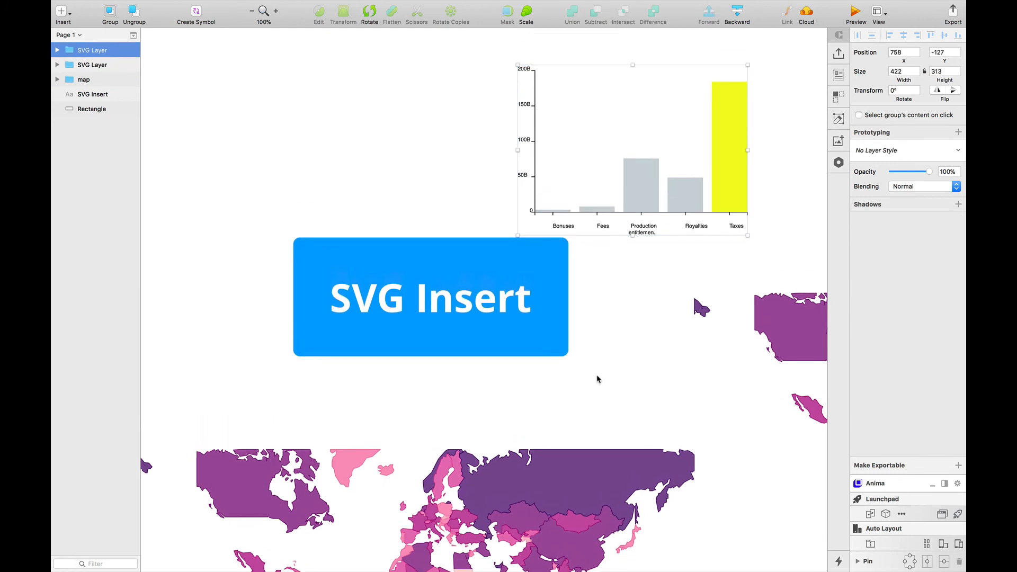
click(431, 304)
click(327, 260)
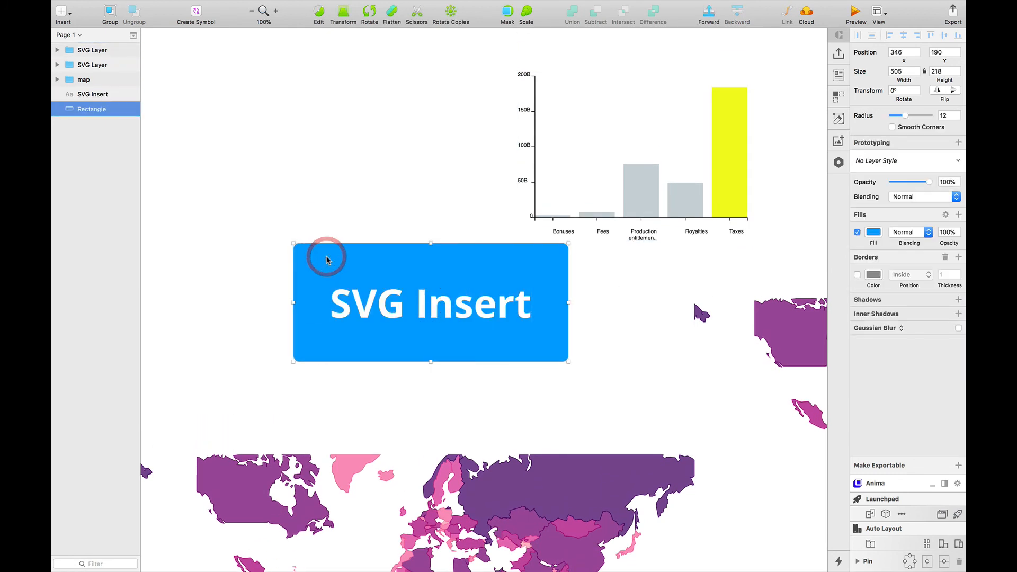
click(540, 396)
key(super+minus)
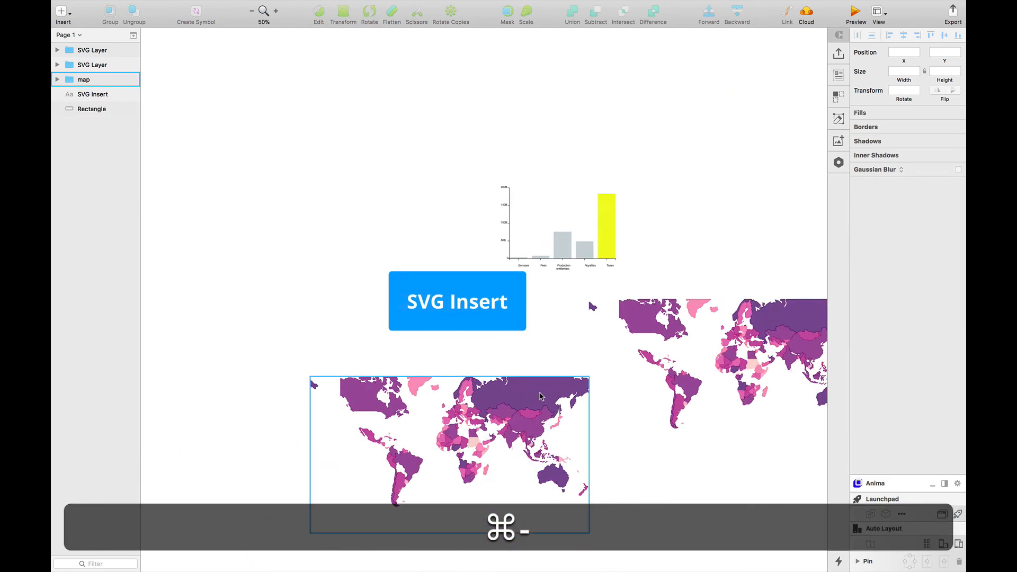
scroll(540, 393, down, 3)
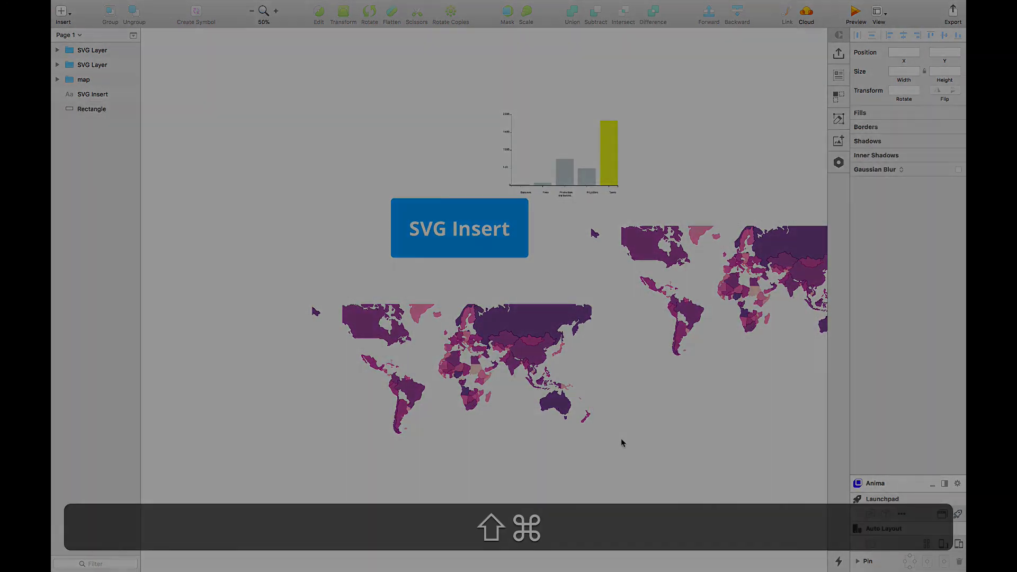